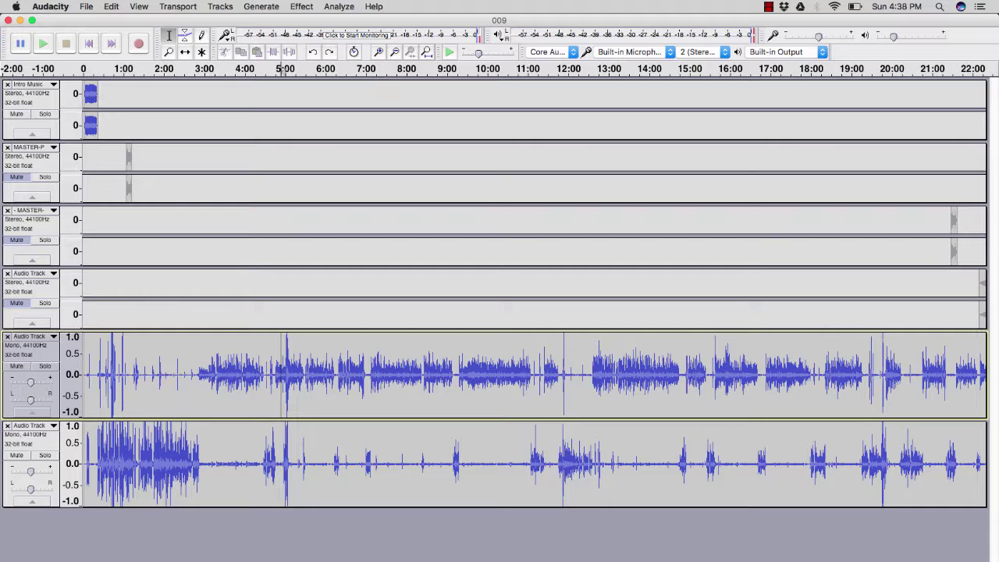
Select the passage from about 3:00 to 4:30 in the upper mono voice track
{"action": "left_click", "coordinate": [211, 370]}
{"action": "mouse_move", "coordinate": [228, 369]}
{"action": "left_mouse_down"}
{"action": "mouse_move", "coordinate": [283, 369]}
{"action": "mouse_move", "coordinate": [237, 370]}
{"action": "left_mouse_up"}
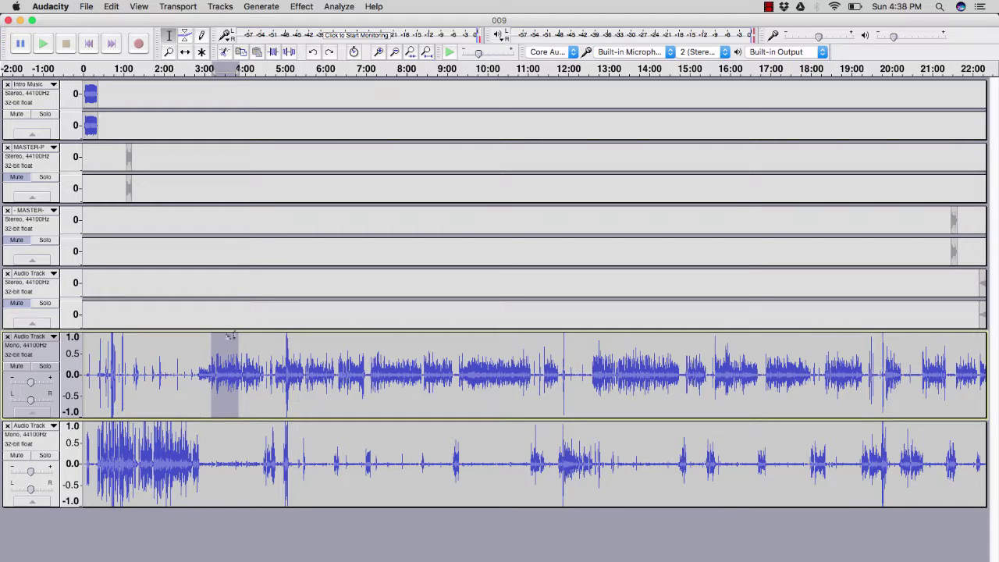
{"action": "left_click", "coordinate": [203, 373]}
{"action": "left_click_drag", "start_coordinate": [203, 373], "coordinate": [266, 373]}
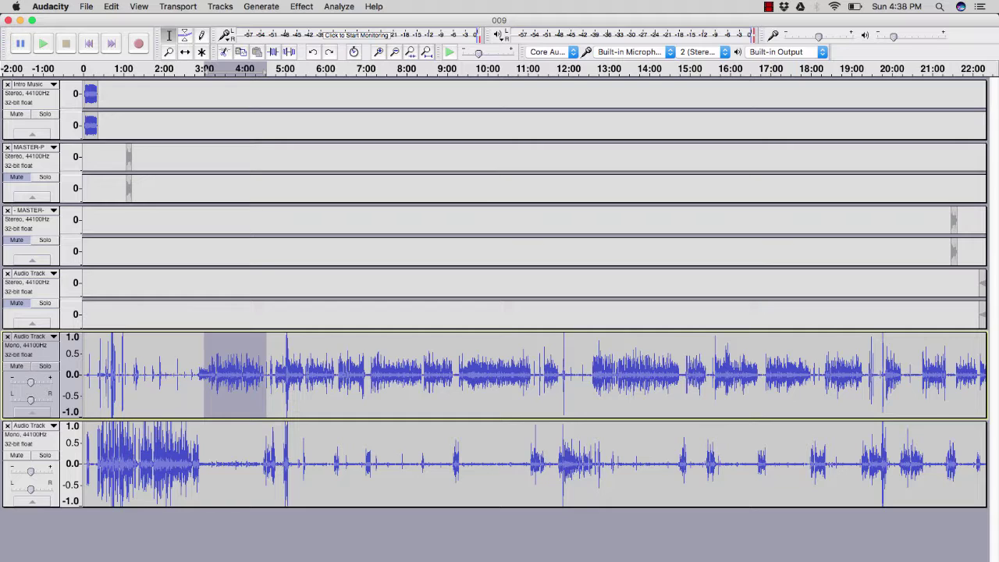
{"action": "key", "text": "F5"}
{"action": "scroll", "coordinate": [88, 376], "scroll_direction": "up", "scroll_amount": 2}
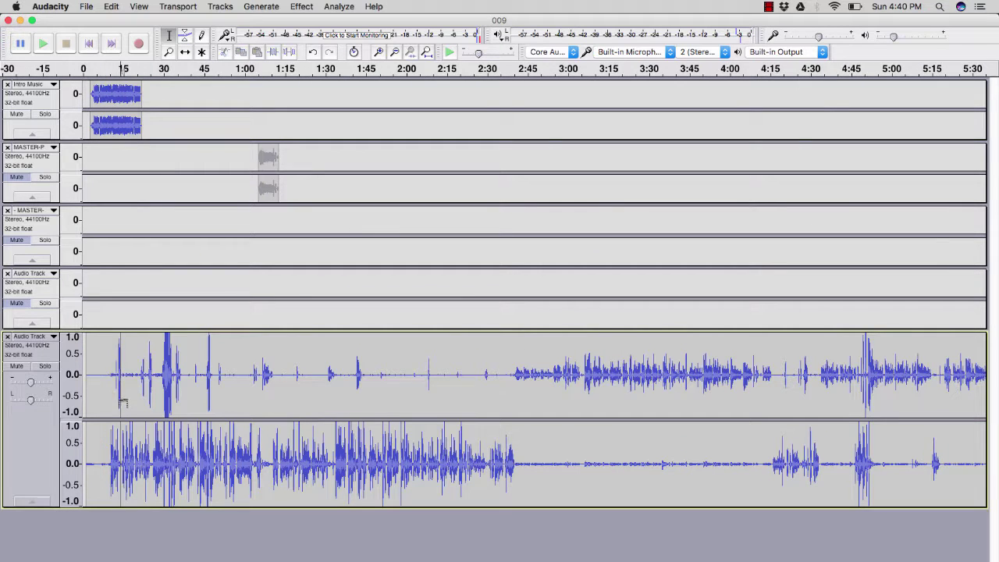
Capture a noise profile from the quiet opening of the combined voice track, up to about 0:09
{"action": "left_click_drag", "start_coordinate": [88, 375], "coordinate": [107, 375]}
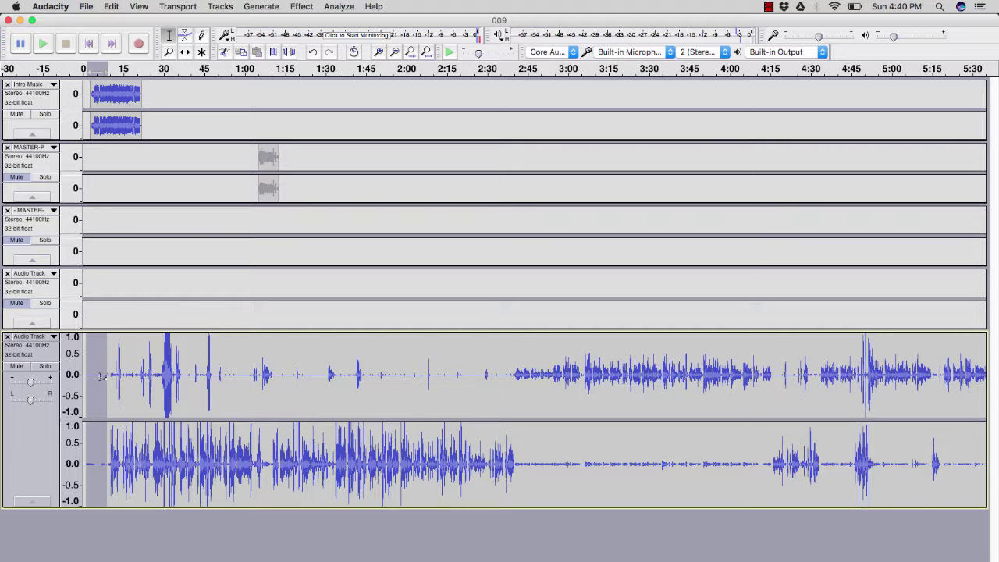
{"action": "left_click", "coordinate": [301, 6]}
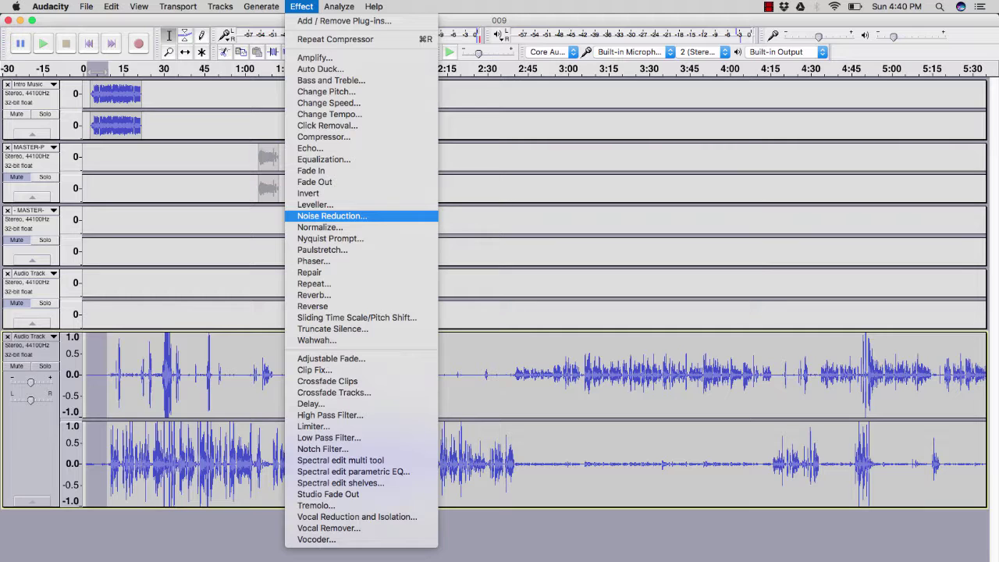
{"action": "left_click", "coordinate": [331, 215]}
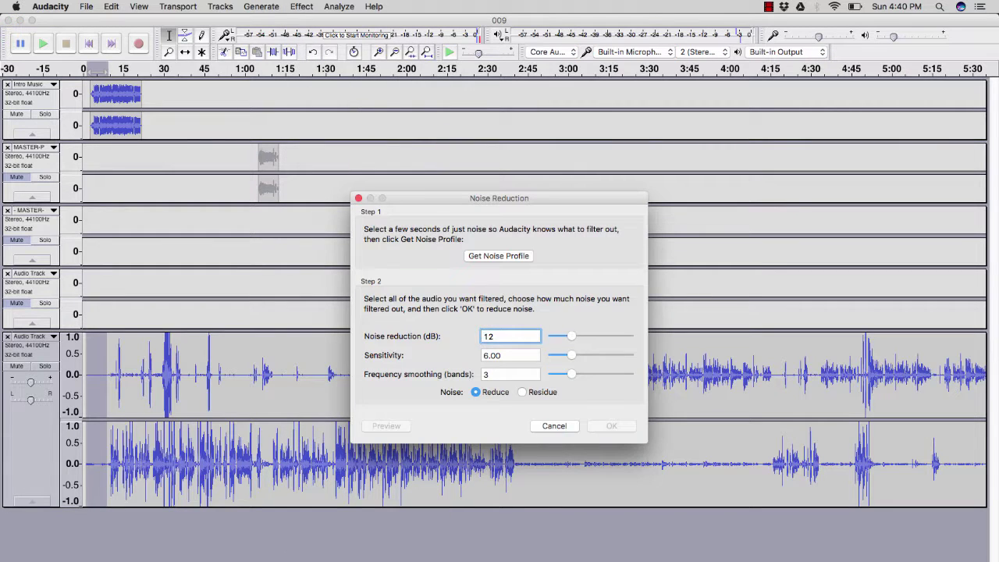
{"action": "left_click", "coordinate": [479, 256]}
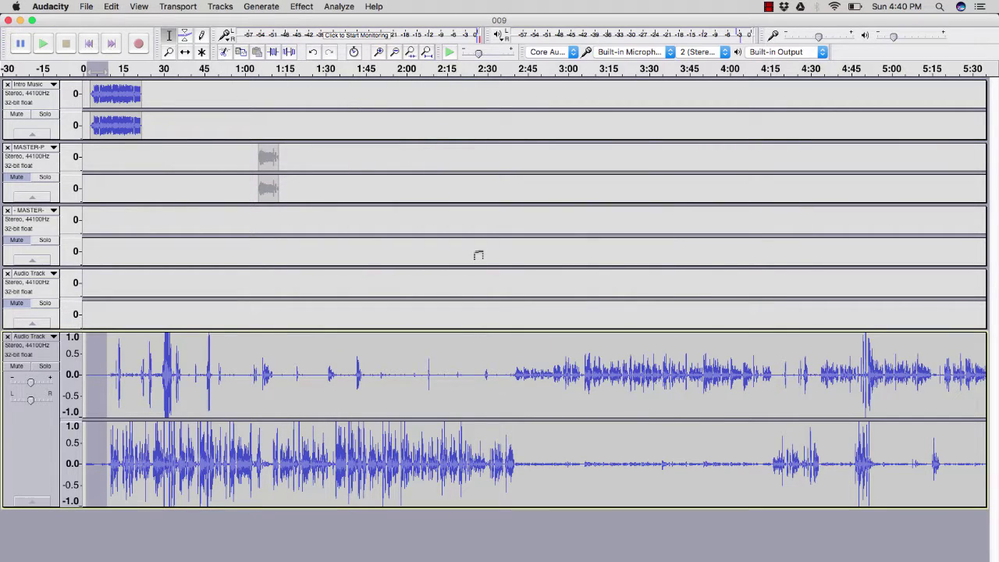
Apply Noise Reduction to the entire combined voice track using the captured noise profile
{"action": "left_click", "coordinate": [187, 374]}
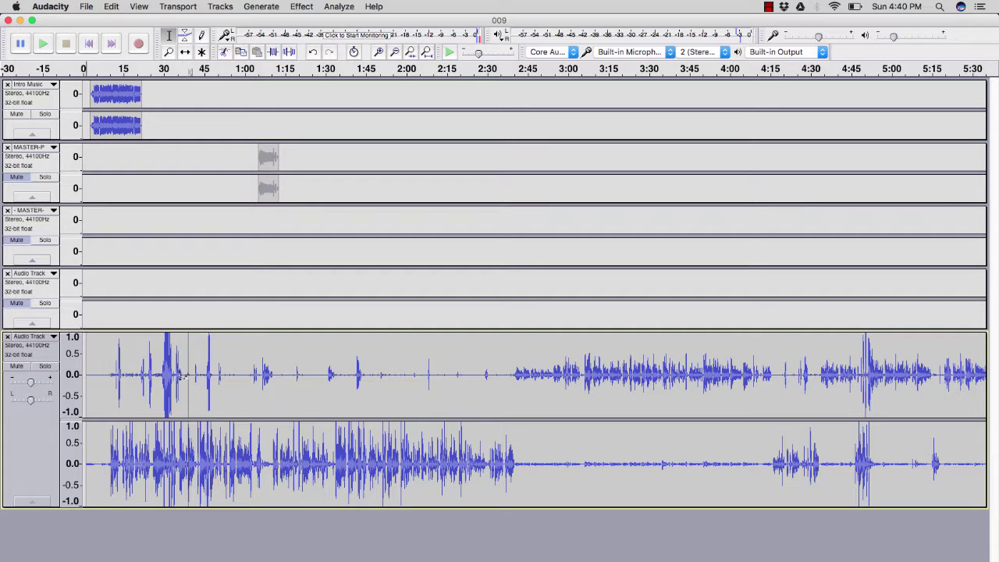
{"action": "double_click", "coordinate": [186, 374]}
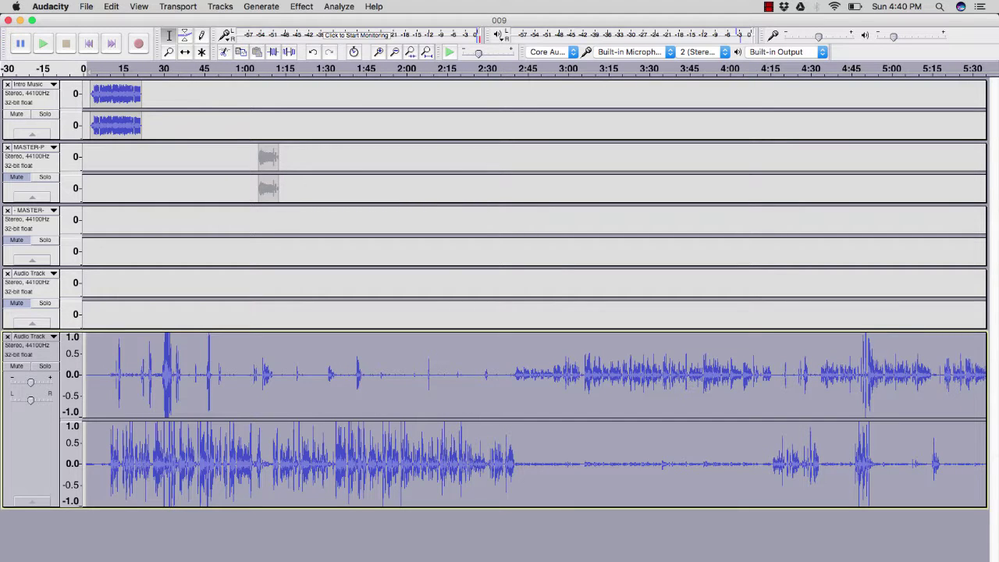
{"action": "left_click", "coordinate": [301, 6]}
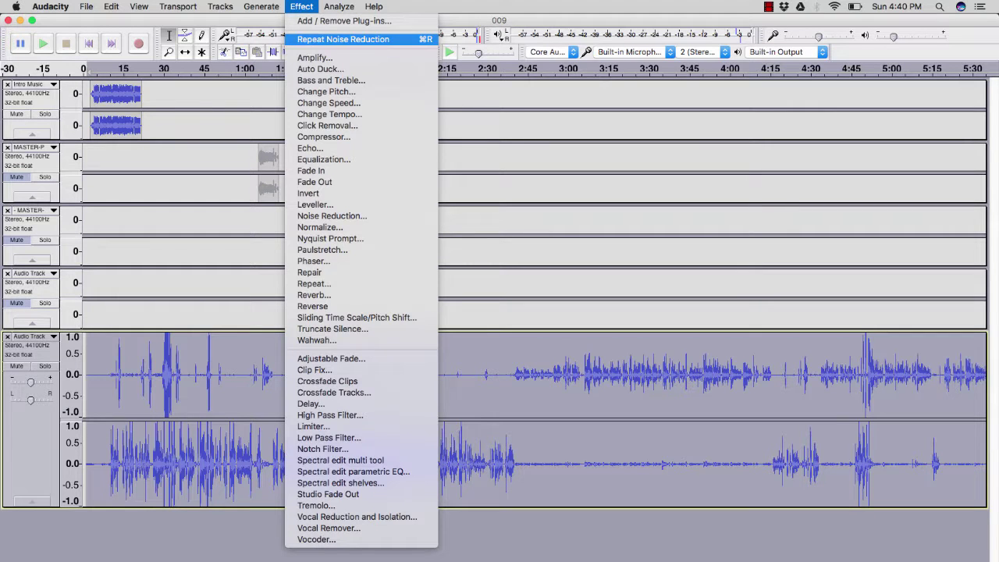
{"action": "key", "text": "Return"}
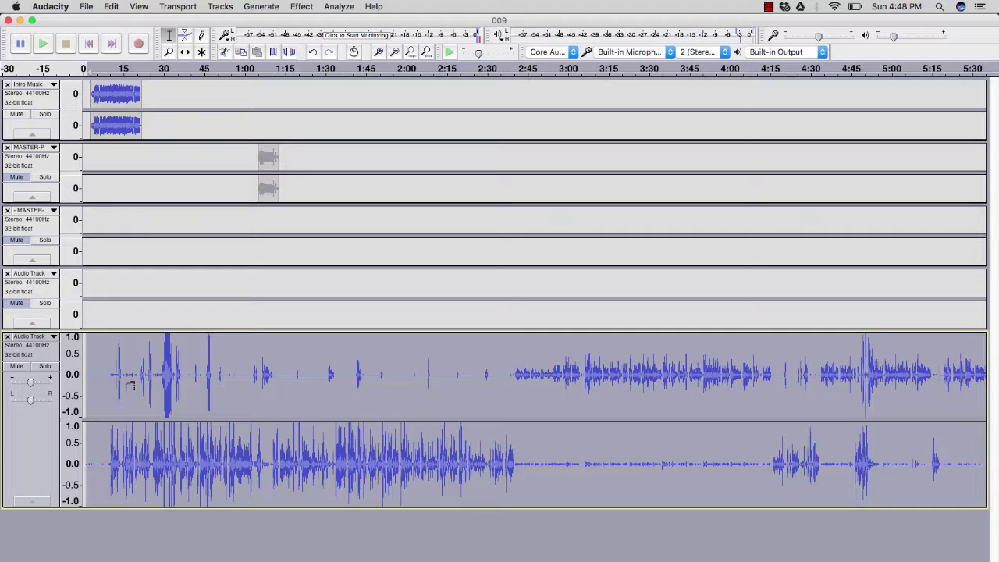
Delete the section from about 1:22 to 1:34 of the combined voice track
{"action": "left_click", "coordinate": [130, 387]}
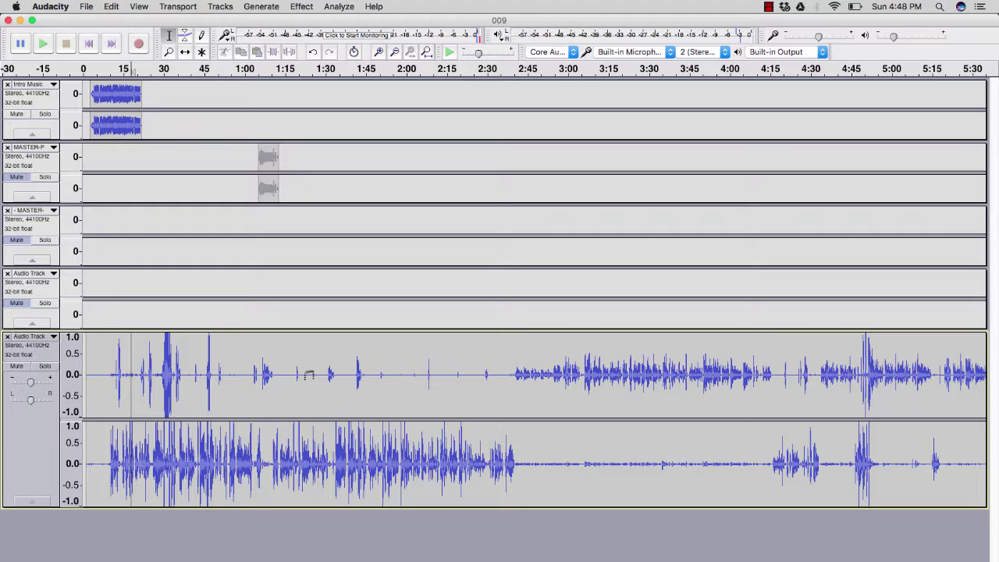
{"action": "left_click_drag", "start_coordinate": [337, 373], "coordinate": [303, 377]}
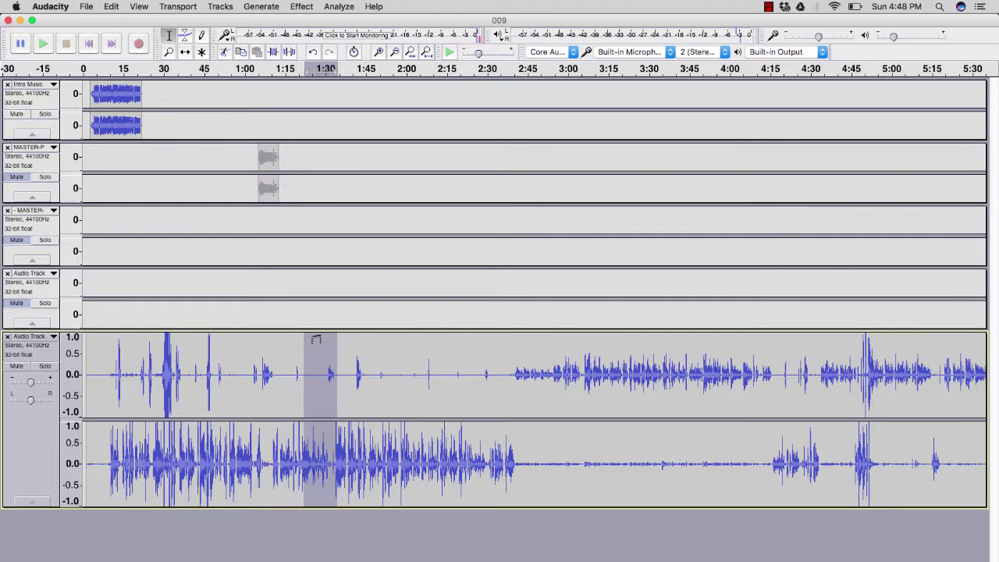
{"action": "key", "text": "Delete"}
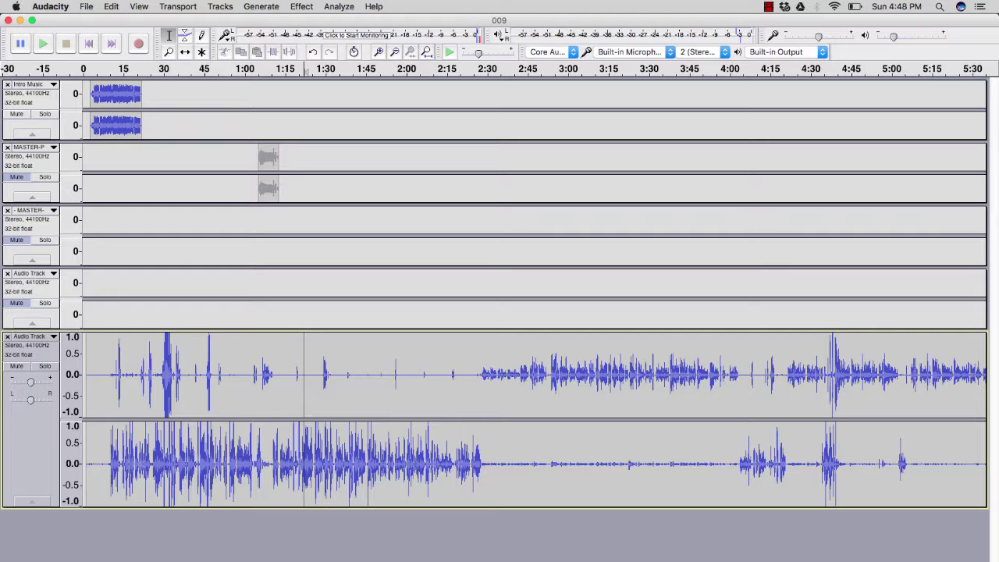
Undo the deletion of the voice track section
{"action": "left_click", "coordinate": [111, 6]}
{"action": "key", "text": "Escape"}
{"action": "key", "text": "super+z"}
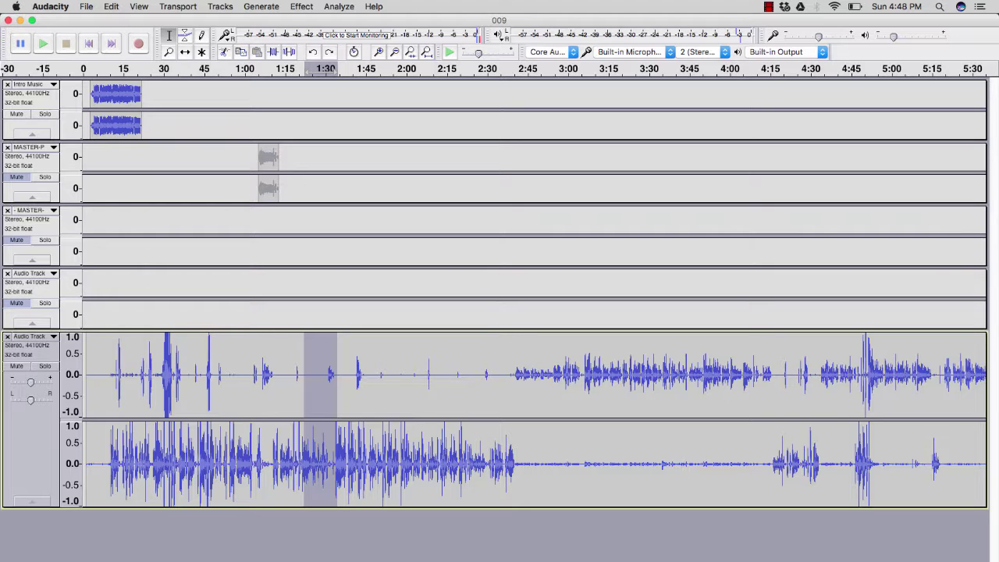
Split-delete the selected section from about 1:22 to 1:34, leaving a gap in the voice track
{"action": "left_click", "coordinate": [111, 6]}
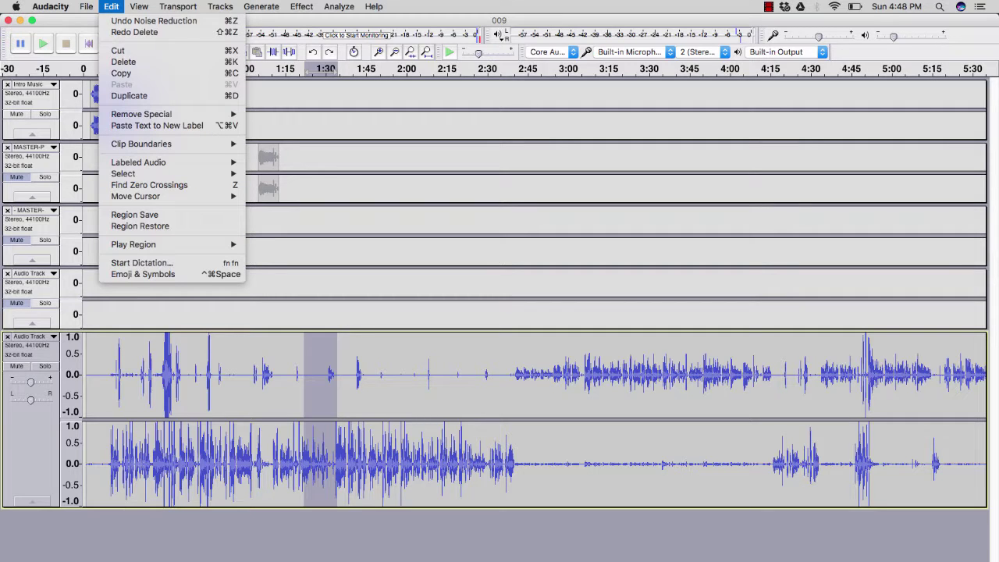
{"action": "mouse_move", "coordinate": [141, 114]}
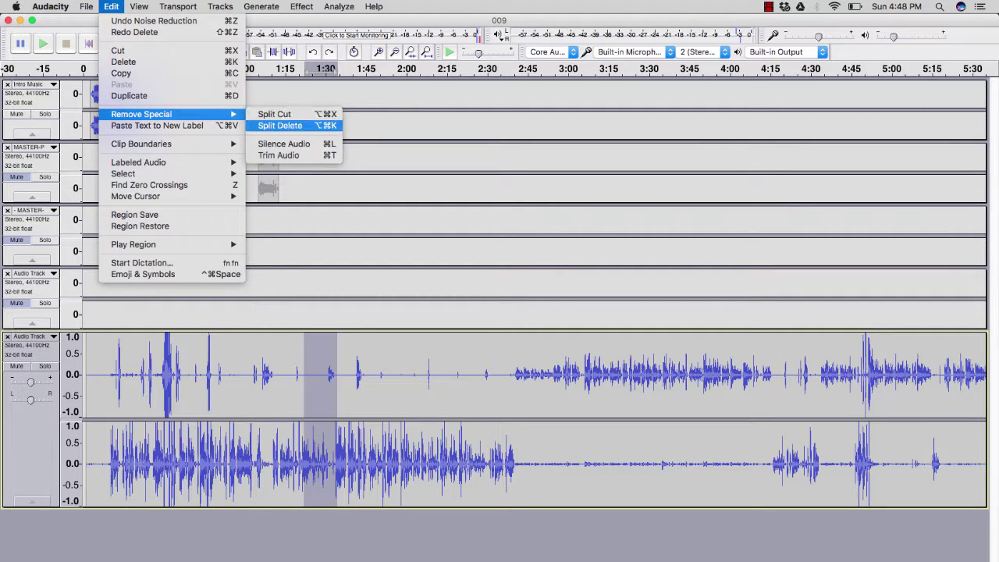
{"action": "left_click", "coordinate": [279, 124]}
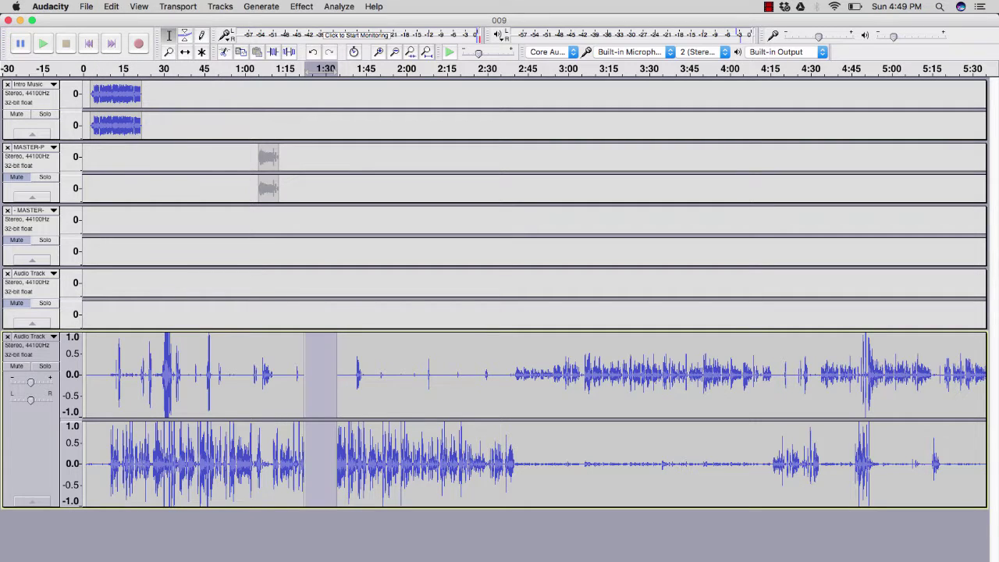
Time-shift the voice clip after the gap earlier to start at about 1:26, and back out to about 1:39
{"action": "left_click", "coordinate": [324, 380]}
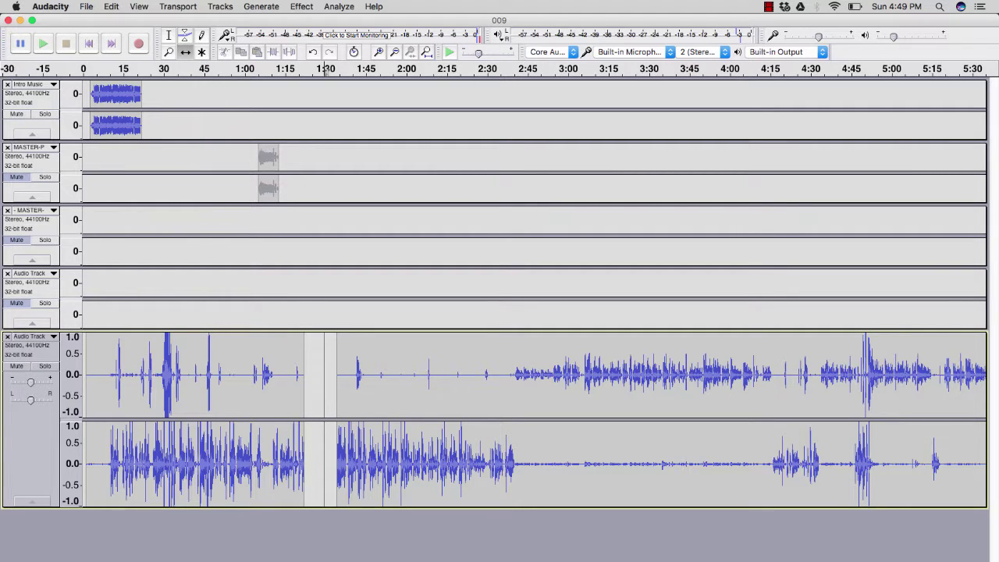
{"action": "mouse_move", "coordinate": [343, 374]}
{"action": "left_mouse_down"}
{"action": "mouse_move", "coordinate": [520, 375]}
{"action": "mouse_move", "coordinate": [324, 374]}
{"action": "left_mouse_up"}
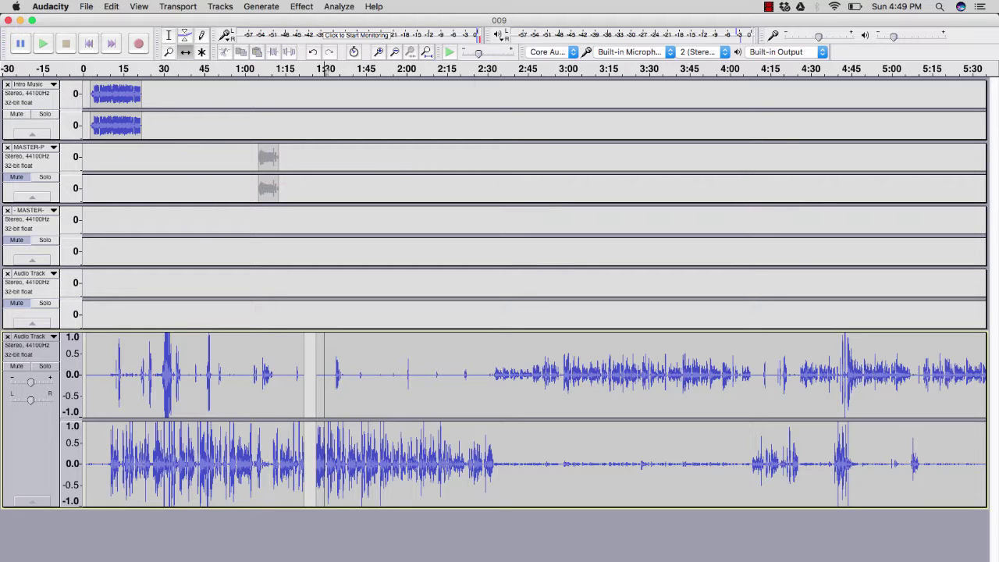
{"action": "left_click_drag", "start_coordinate": [324, 374], "coordinate": [357, 374]}
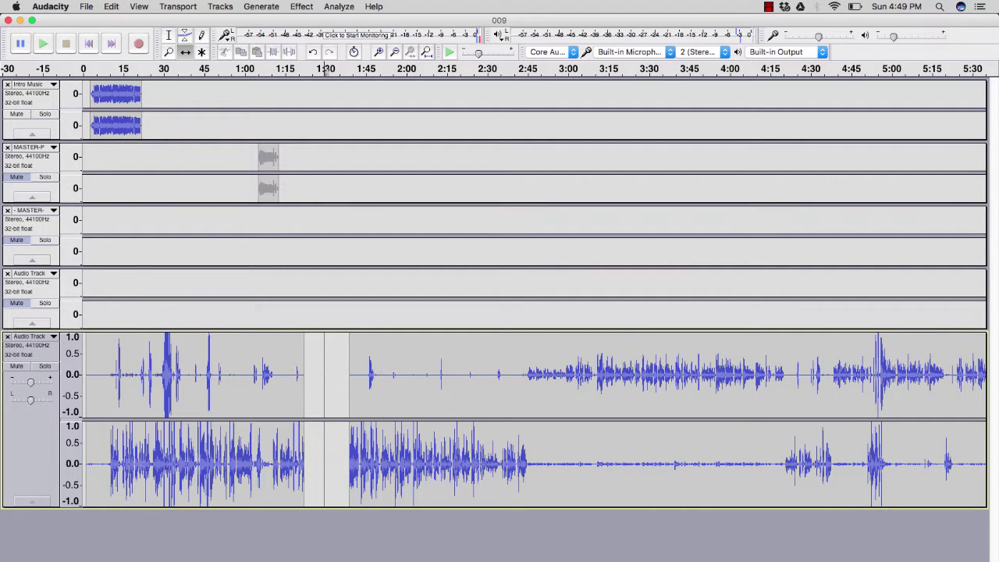
Undo both time shifts and the split delete on the voice track
{"action": "left_click", "coordinate": [111, 6]}
{"action": "left_click", "coordinate": [128, 21]}
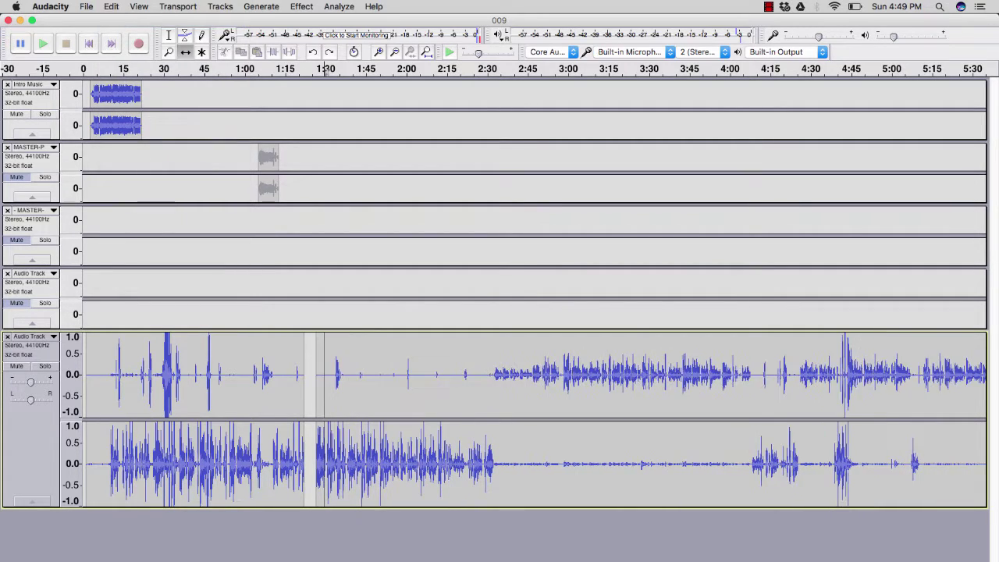
{"action": "left_click", "coordinate": [110, 6]}
{"action": "left_click", "coordinate": [140, 20]}
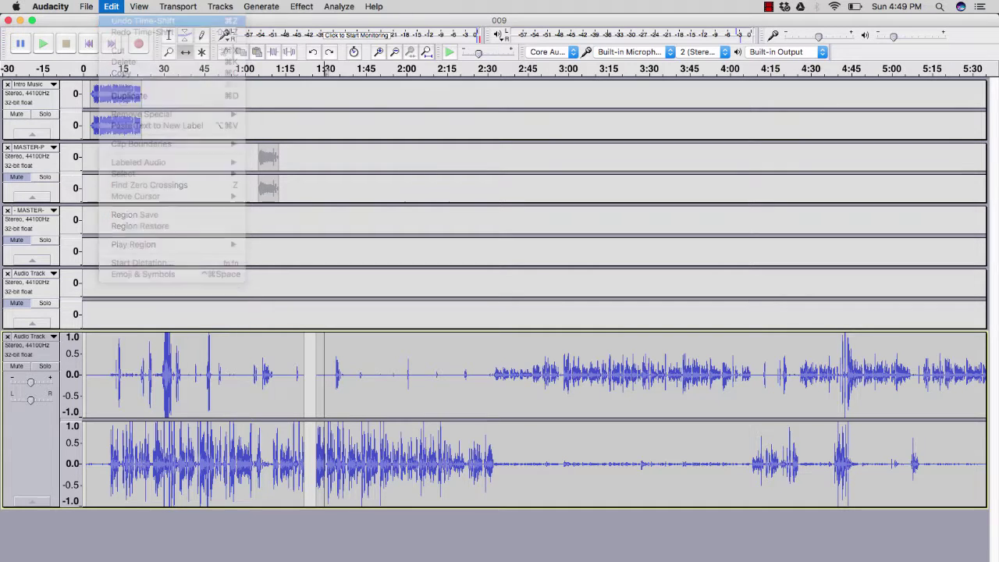
{"action": "left_click", "coordinate": [111, 6]}
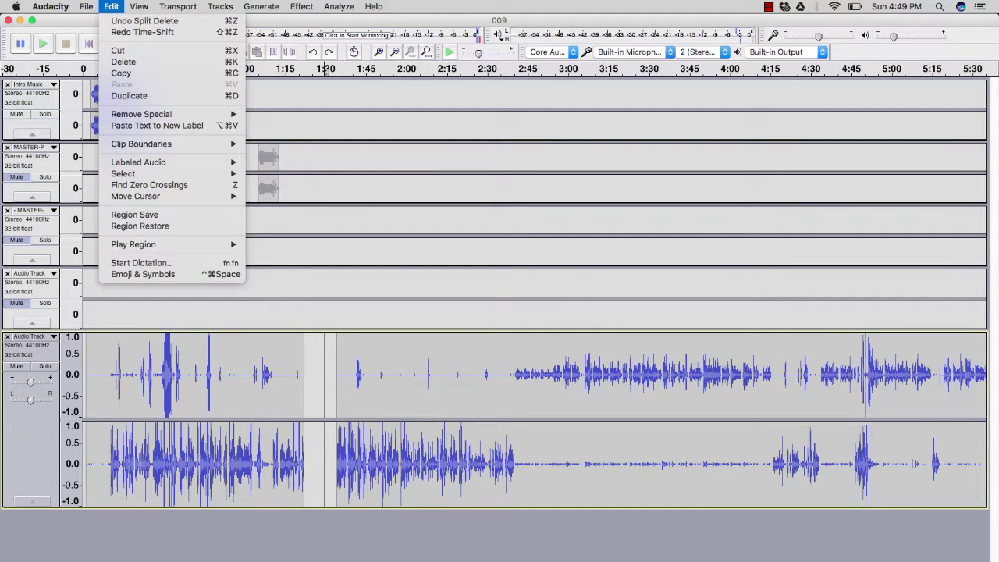
{"action": "left_click", "coordinate": [129, 20]}
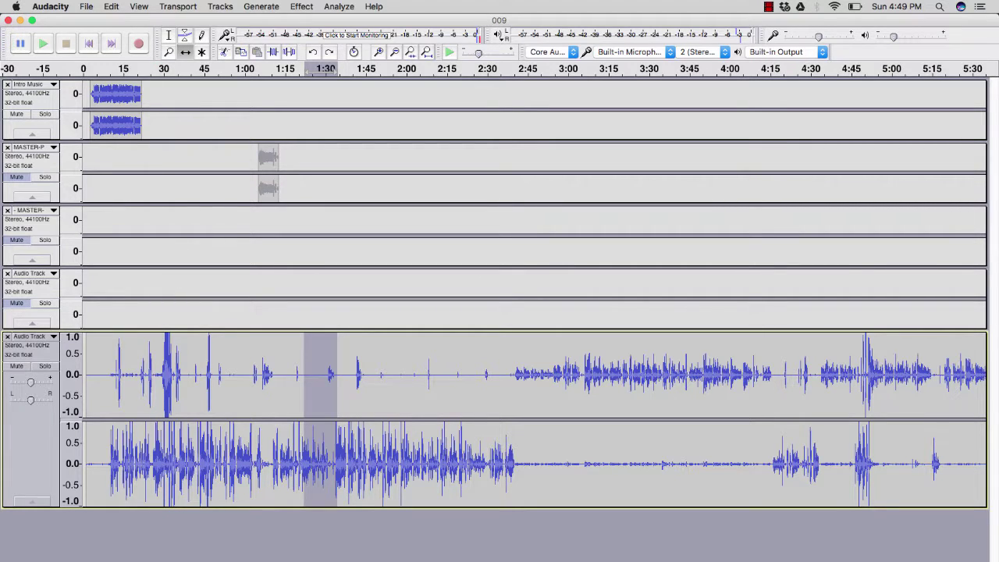
Switch back to the Selection tool and copy the audio of the entire combined voice track
{"action": "key", "text": "F1"}
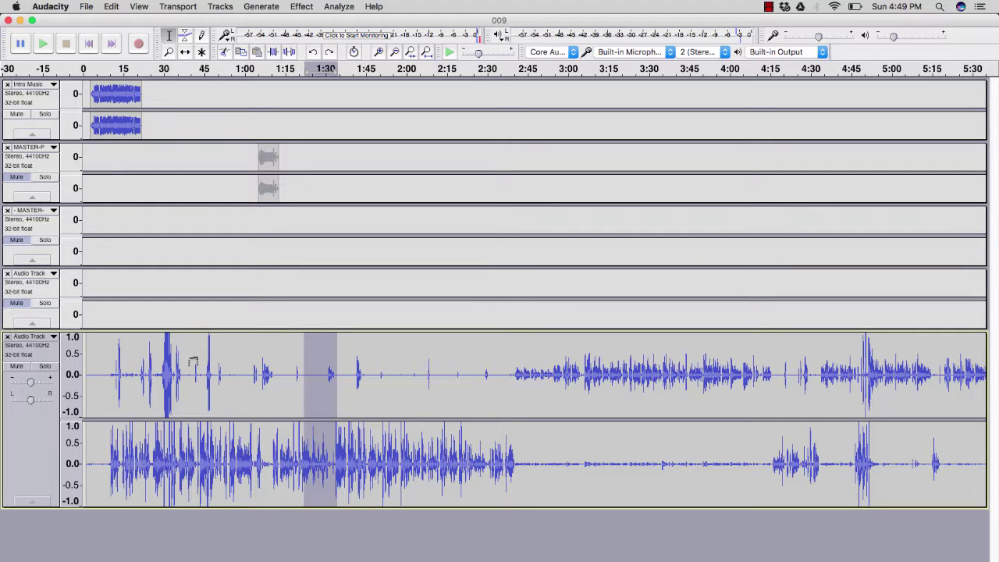
{"action": "double_click", "coordinate": [192, 361]}
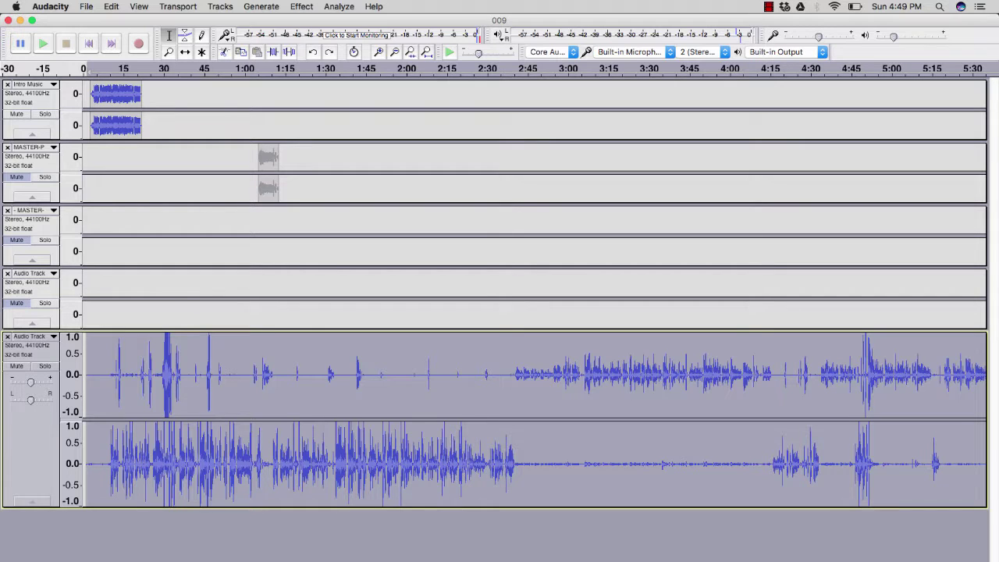
{"action": "left_click", "coordinate": [111, 6]}
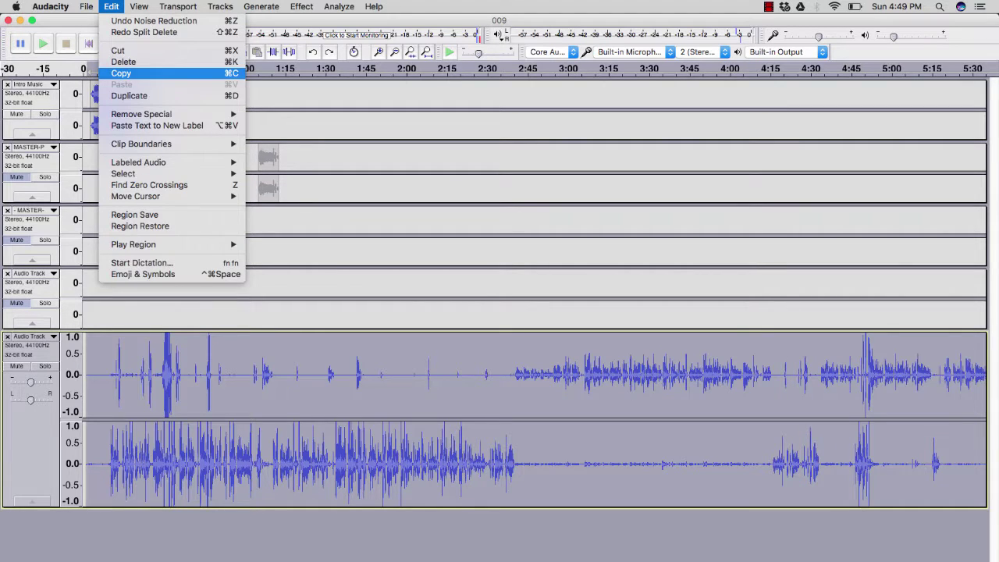
{"action": "left_click", "coordinate": [357, 226]}
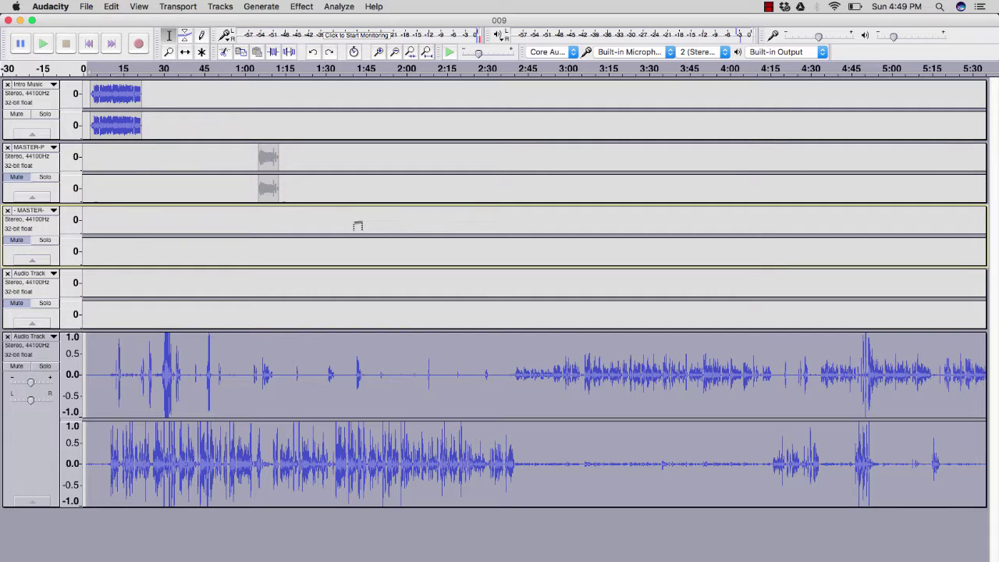
{"action": "left_click", "coordinate": [111, 6]}
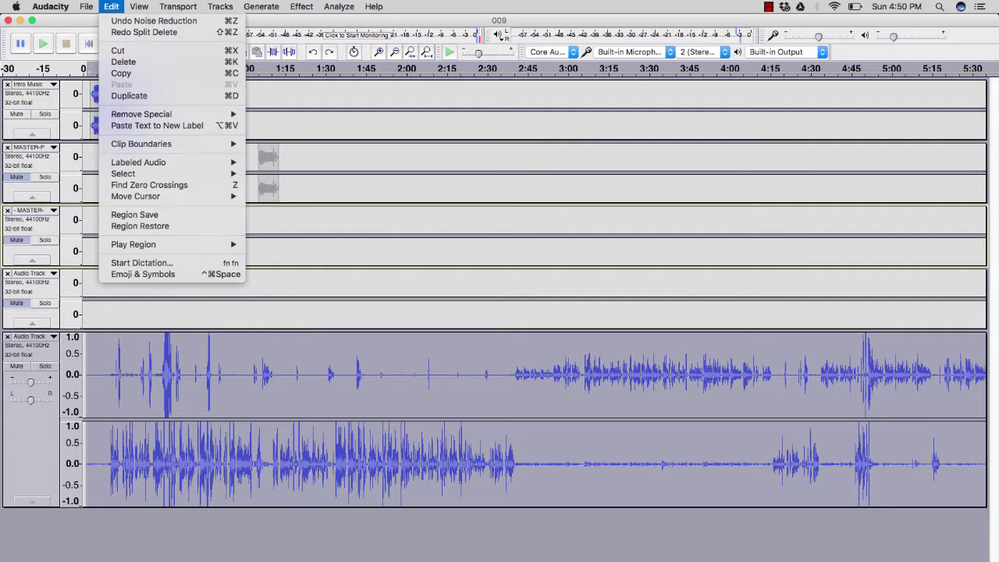
{"action": "left_click", "coordinate": [121, 72]}
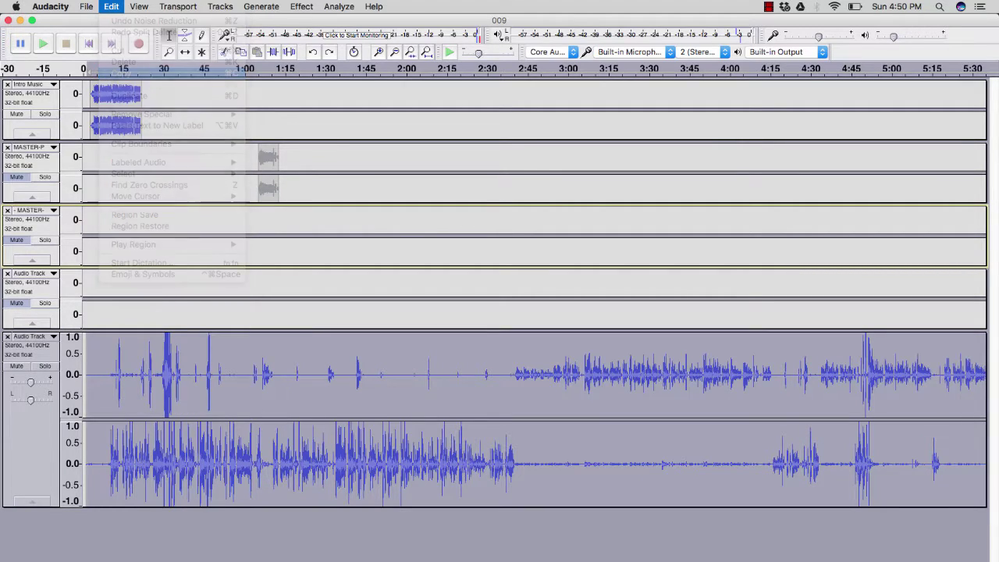
{"action": "left_click", "coordinate": [129, 225]}
{"action": "left_click", "coordinate": [185, 225]}
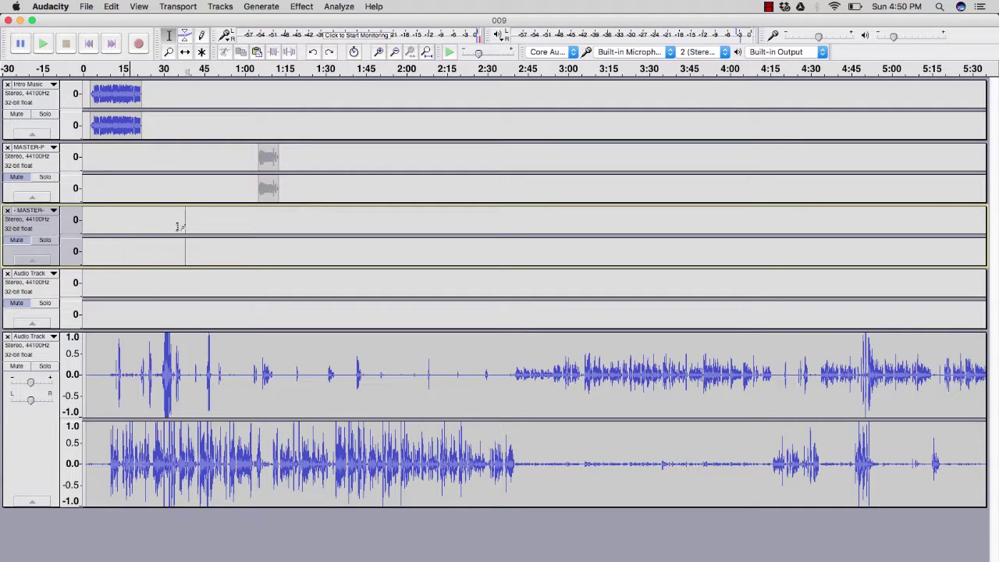
{"action": "left_click", "coordinate": [112, 6]}
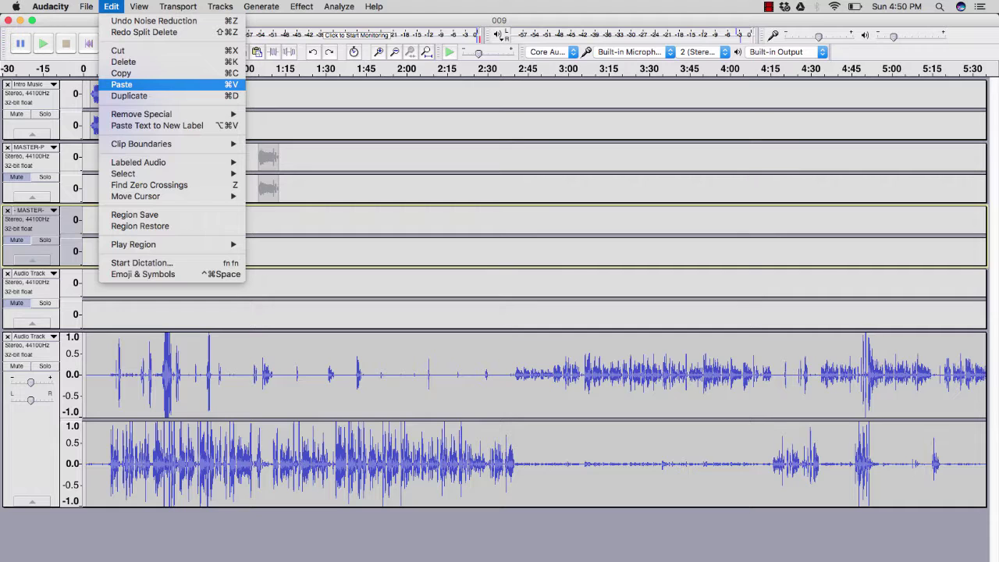
{"action": "left_click", "coordinate": [241, 350]}
{"action": "left_click", "coordinate": [238, 370]}
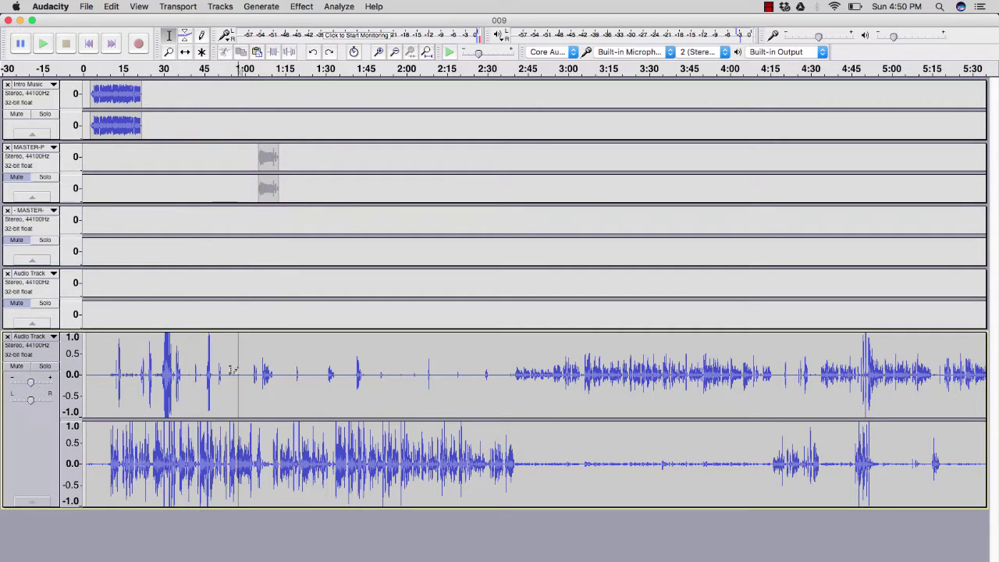
{"action": "double_click", "coordinate": [233, 369]}
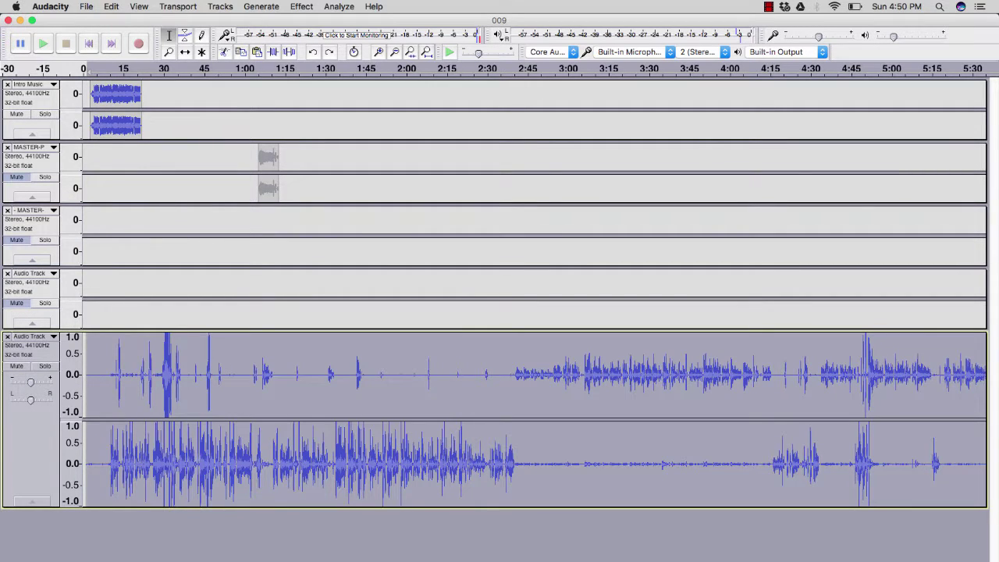
{"action": "left_click", "coordinate": [111, 6]}
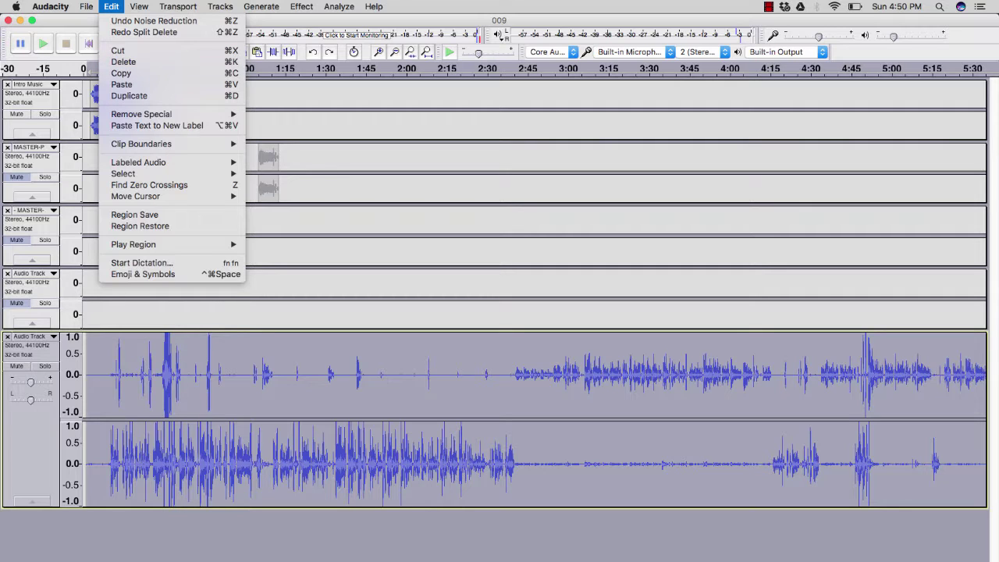
{"action": "left_click", "coordinate": [314, 289]}
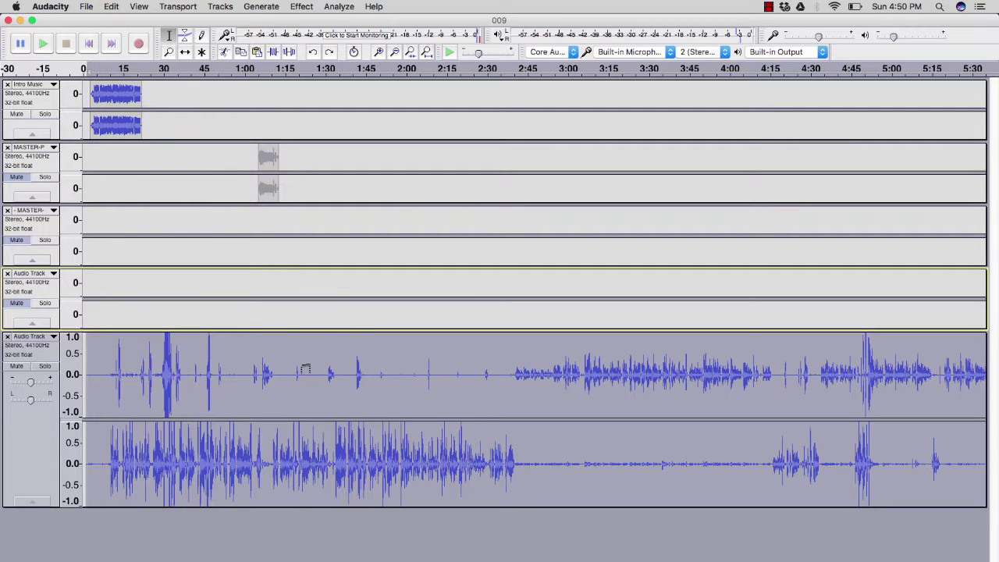
{"action": "left_click", "coordinate": [306, 369]}
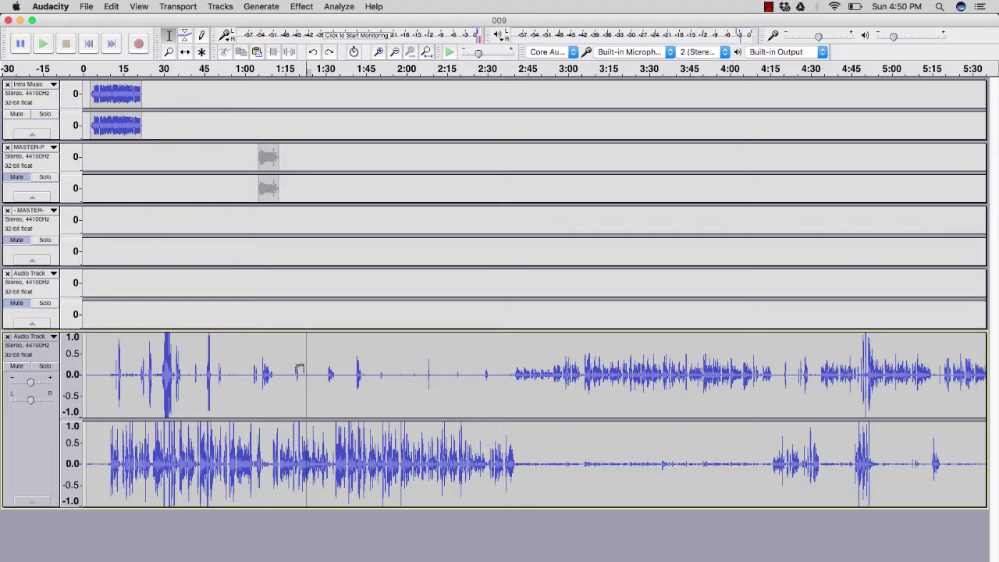
Play the combined voice track twice from about 1:08, the second time stopping with the cursor set at about 1:17
{"action": "left_click", "coordinate": [267, 369]}
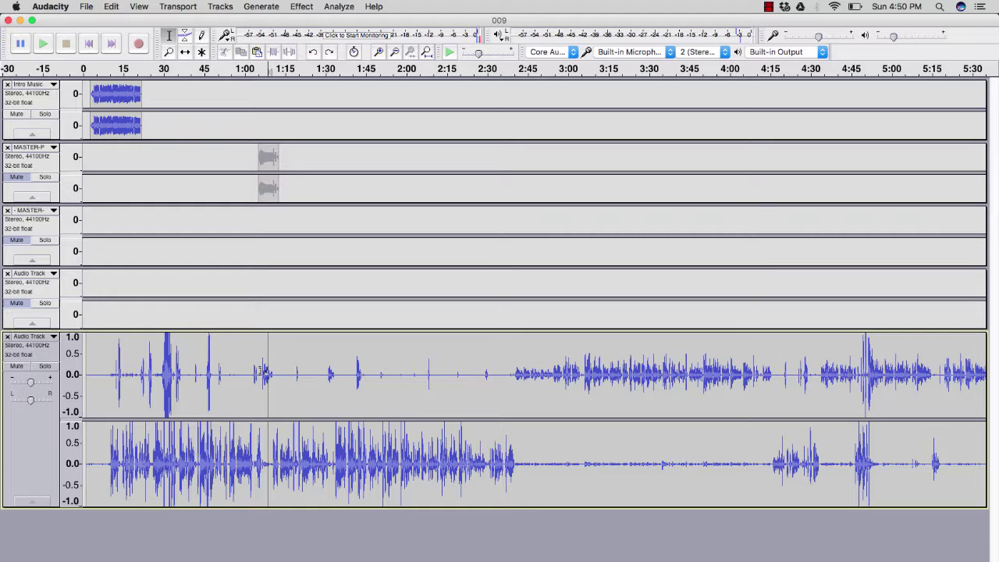
{"action": "key", "text": "space"}
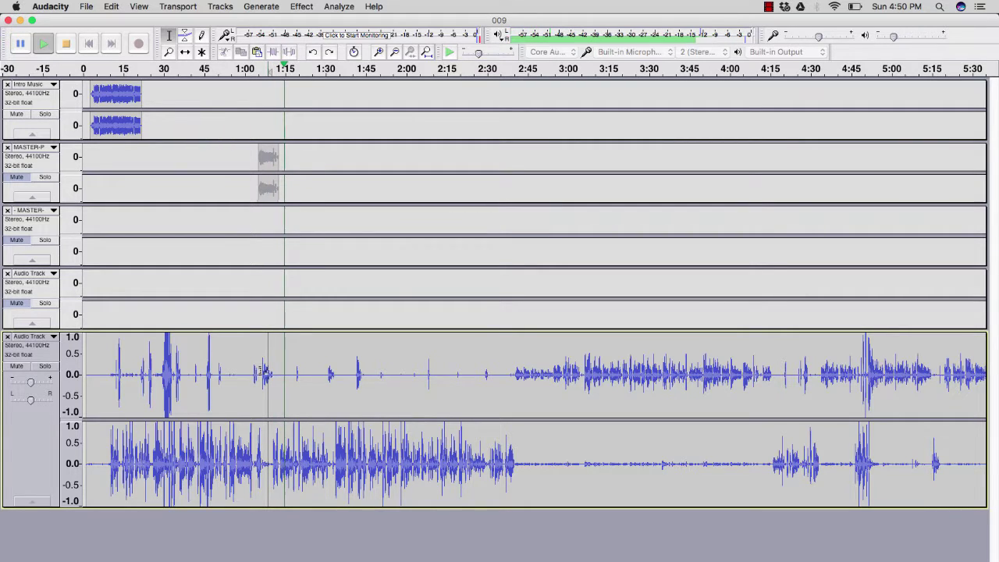
{"action": "key", "text": "space"}
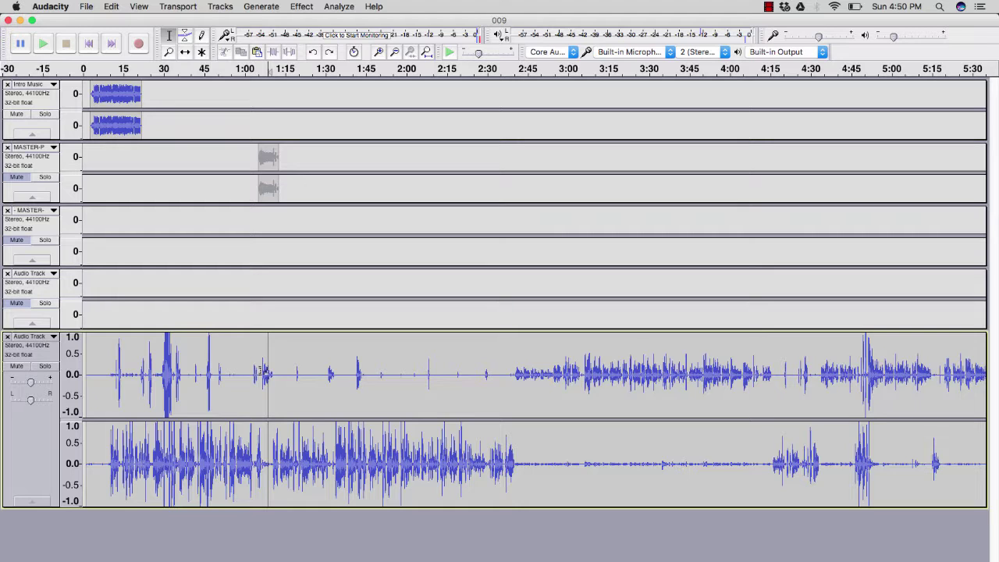
{"action": "key", "text": "space"}
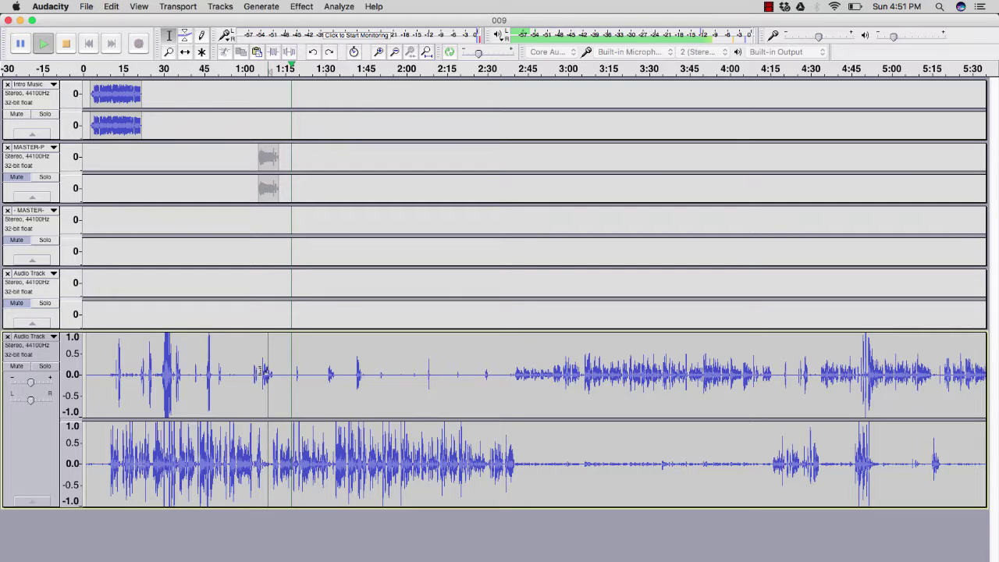
{"action": "key", "text": "space"}
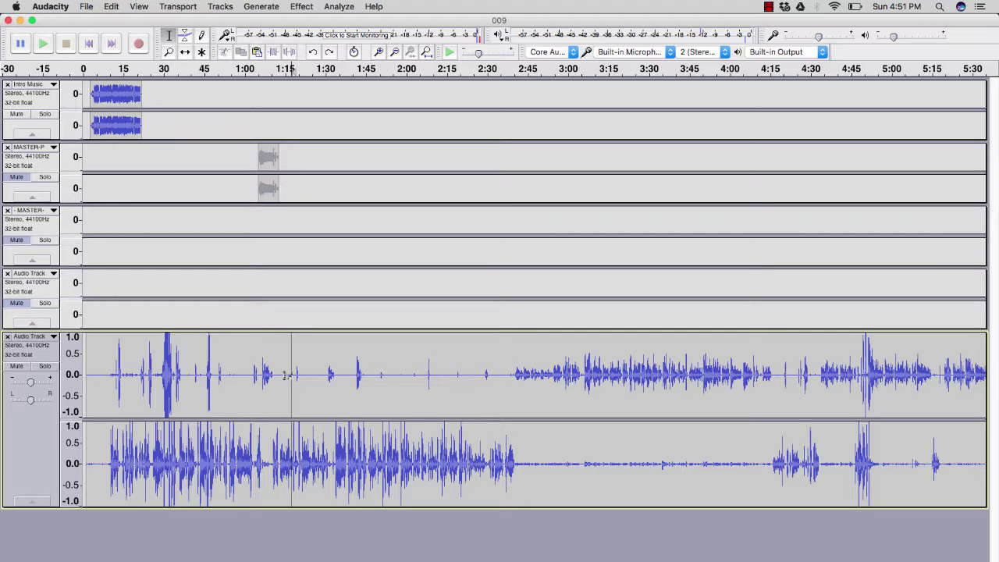
Select the voice track from about 1:17 to 1:30, listen to part of it, and extend the selection to about 1:41
{"action": "left_click_drag", "start_coordinate": [292, 377], "coordinate": [316, 379]}
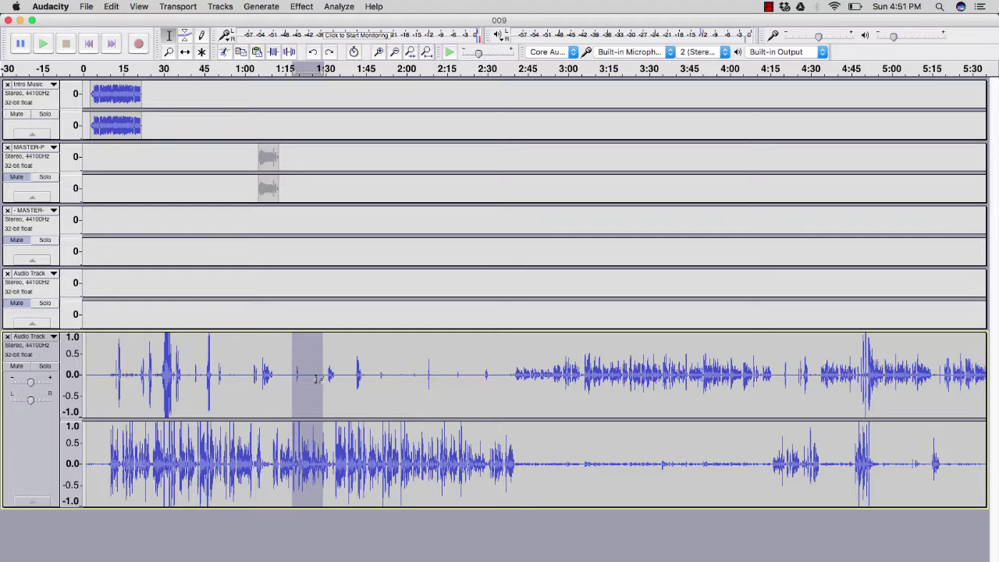
{"action": "left_click_drag", "start_coordinate": [316, 379], "coordinate": [319, 380]}
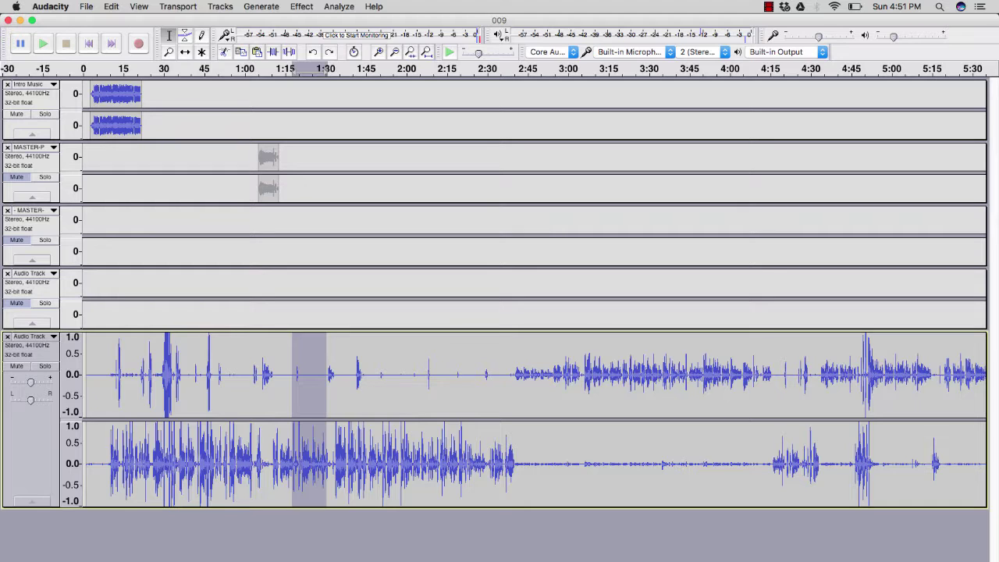
{"action": "key", "text": "space"}
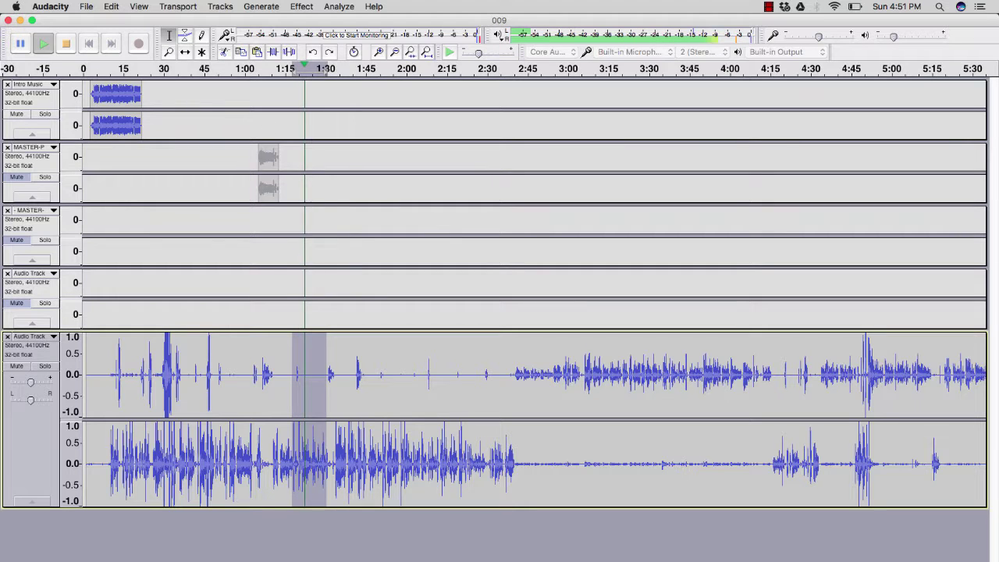
{"action": "key", "text": "space"}
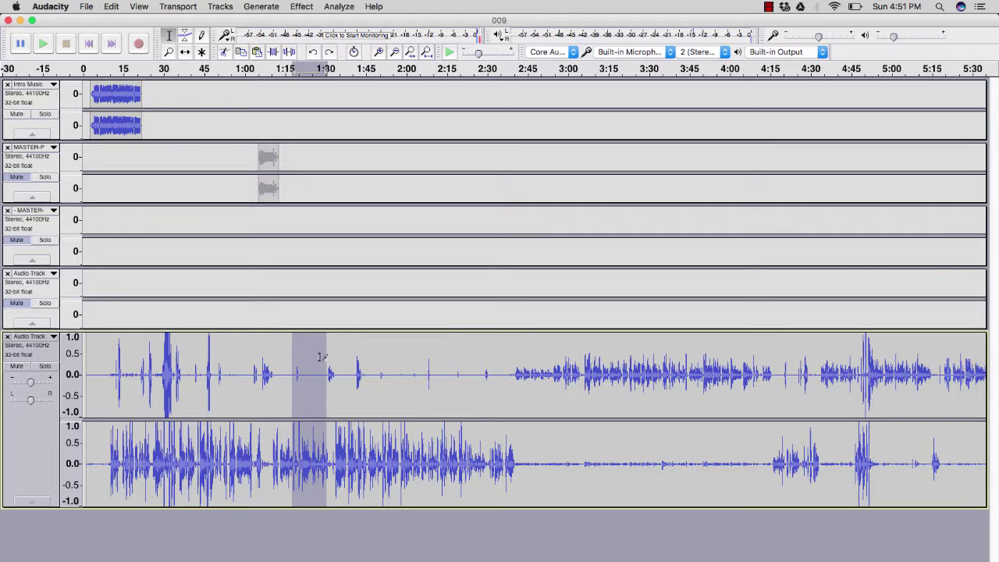
{"action": "left_click_drag", "start_coordinate": [320, 357], "coordinate": [350, 360]}
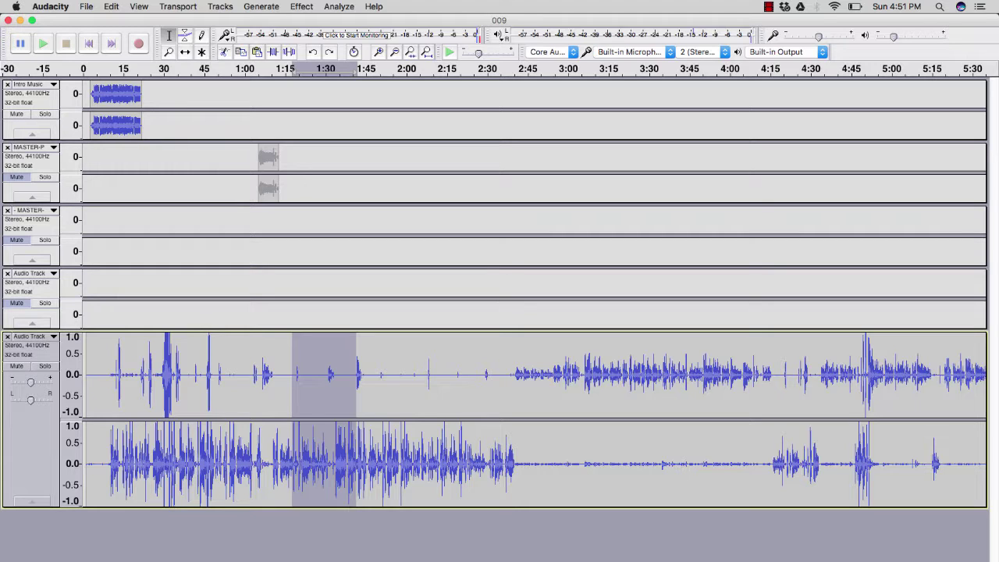
Replace the selection with the voice track section from about 2:06 to 2:37
{"action": "left_click", "coordinate": [342, 402]}
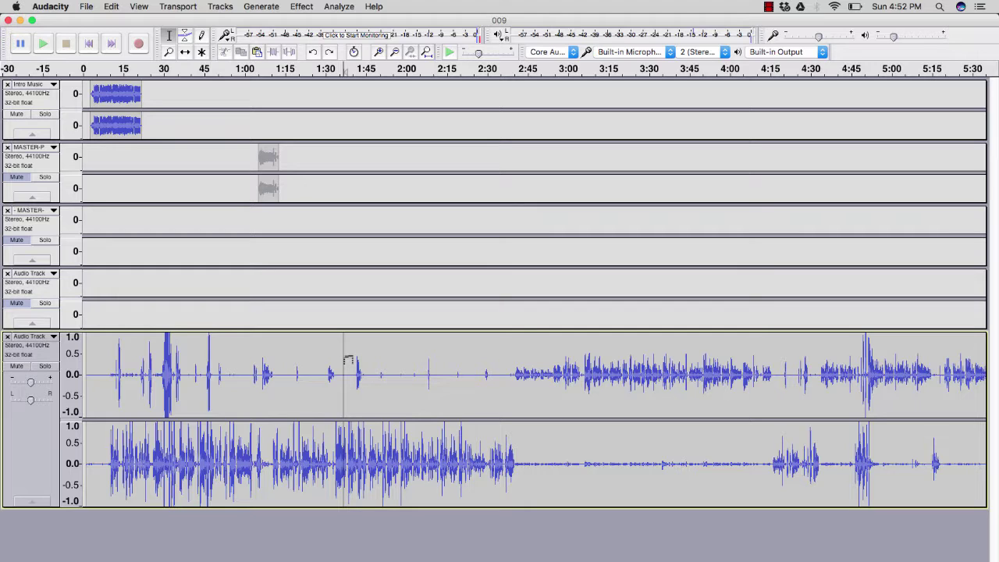
{"action": "left_click", "coordinate": [423, 373]}
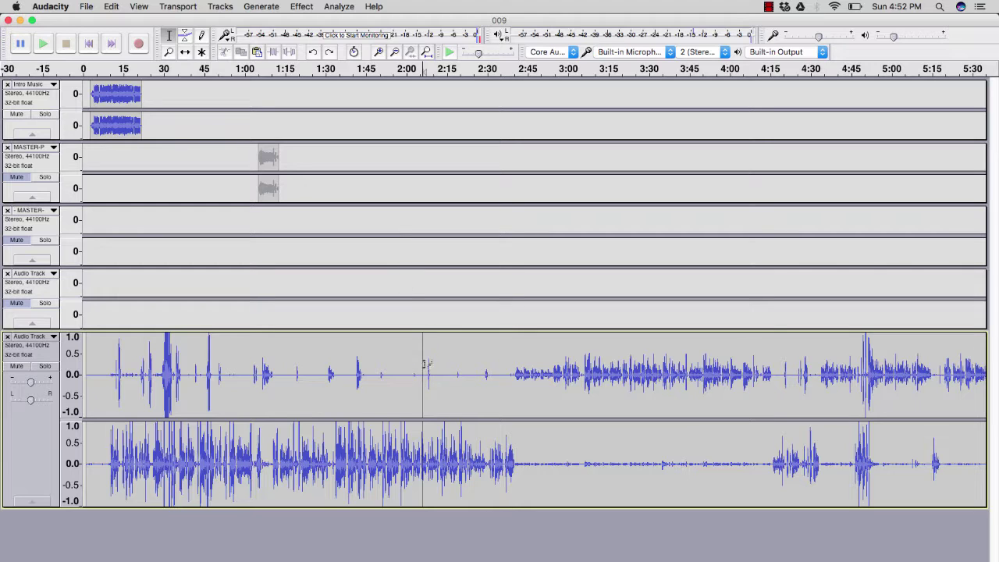
{"action": "left_click_drag", "start_coordinate": [426, 363], "coordinate": [503, 374]}
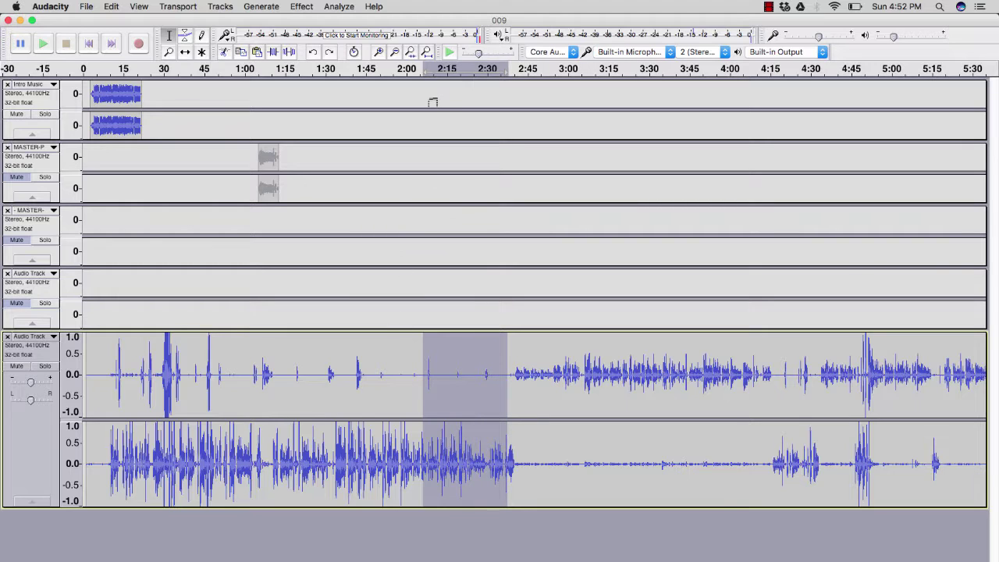
Place the cursor at about 2:05 and select the audio in all tracks from there to about 4:49
{"action": "left_click", "coordinate": [413, 374]}
{"action": "left_click", "coordinate": [421, 375]}
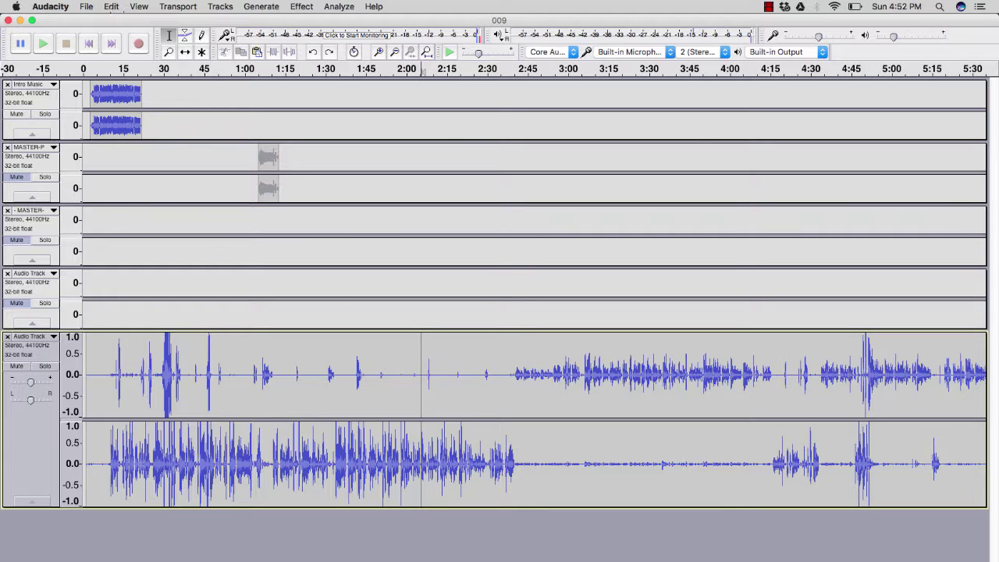
{"action": "left_click", "coordinate": [111, 6]}
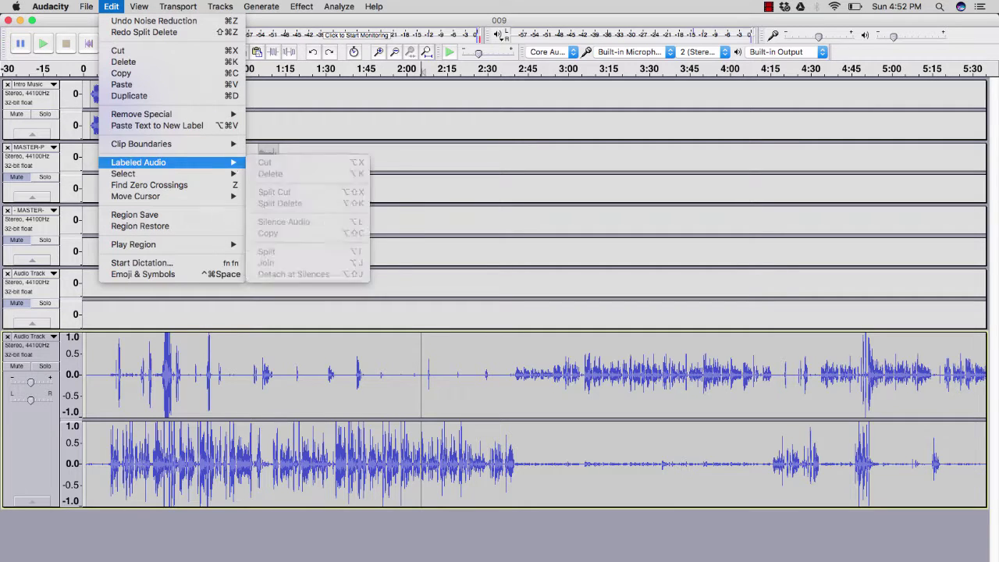
{"action": "mouse_move", "coordinate": [156, 174]}
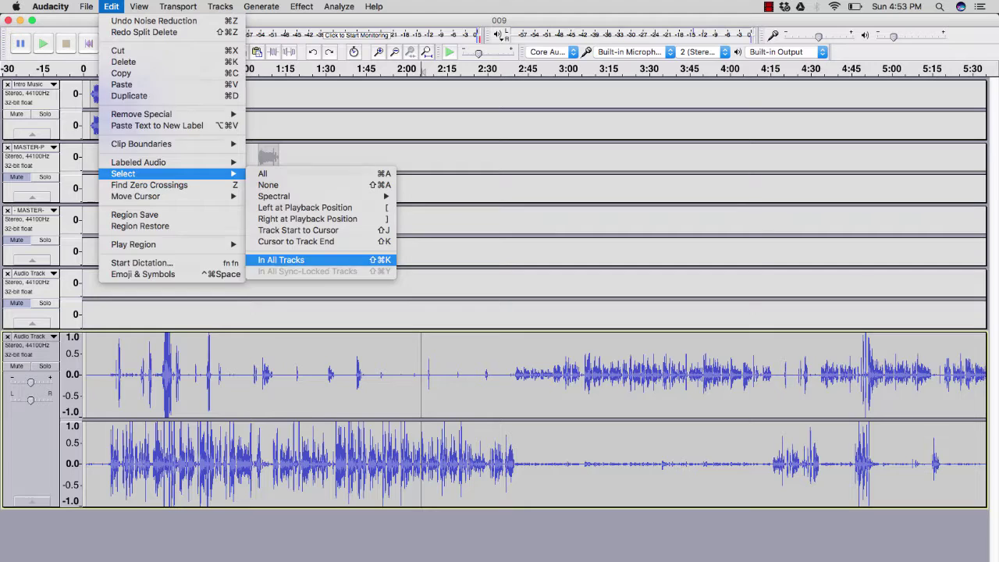
{"action": "left_click", "coordinate": [281, 260]}
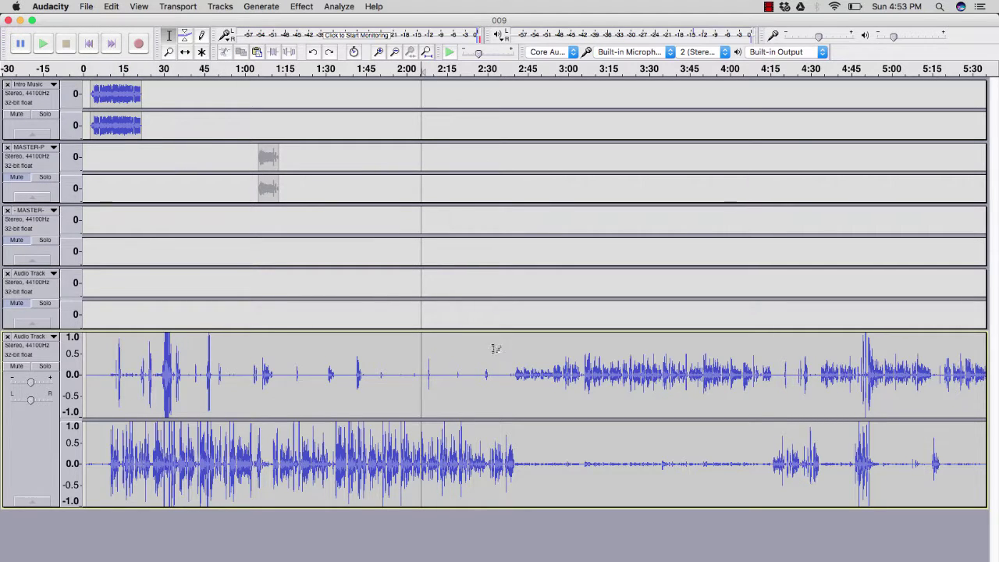
{"action": "left_click_drag", "start_coordinate": [744, 380], "coordinate": [863, 398]}
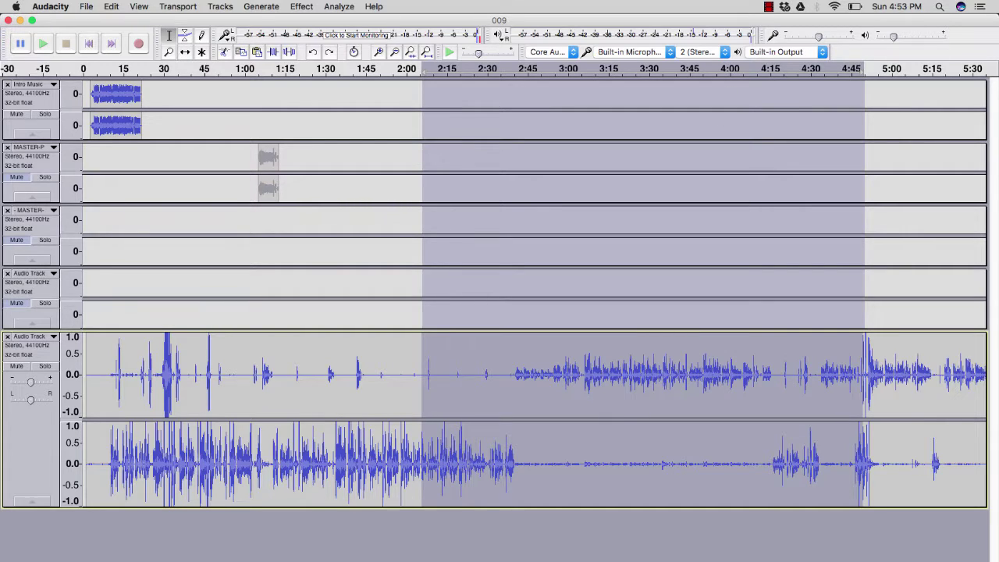
{"action": "key", "text": "F5"}
{"action": "key", "text": "F1"}
Clear the selection across all tracks, select the intro music clip, and increase the Intro Music track's height
{"action": "left_click", "coordinate": [151, 382]}
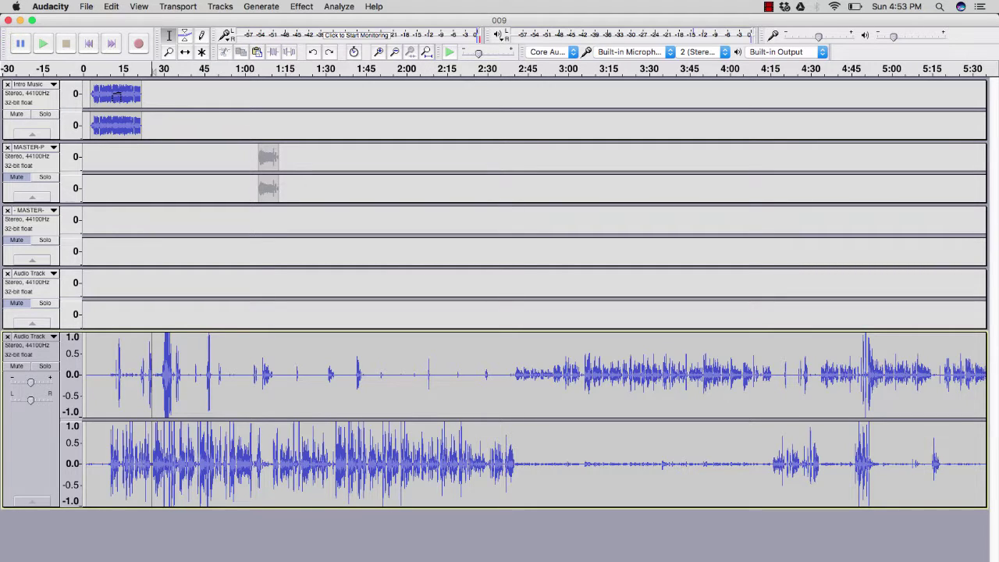
{"action": "double_click", "coordinate": [117, 95]}
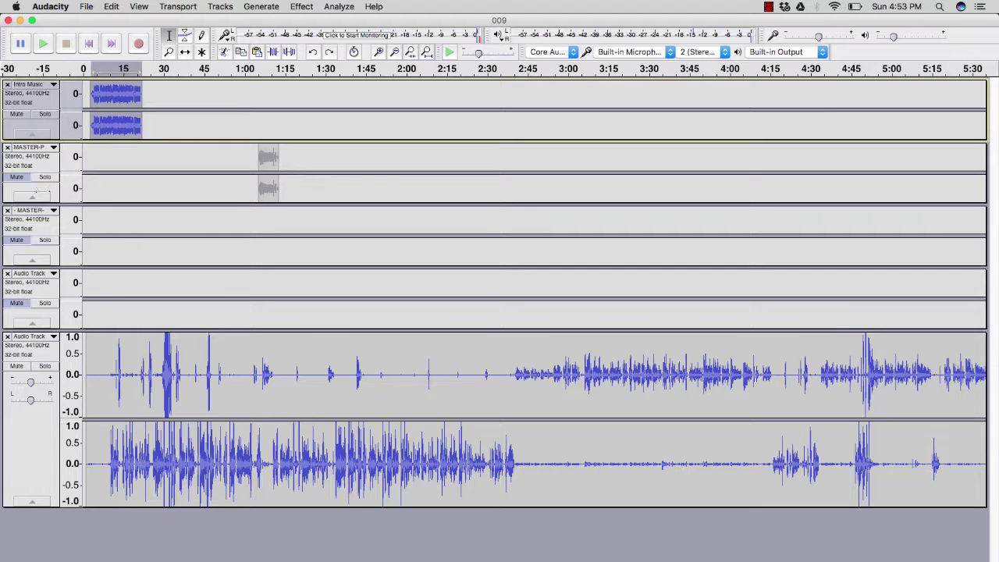
{"action": "left_click_drag", "start_coordinate": [31, 139], "coordinate": [31, 185]}
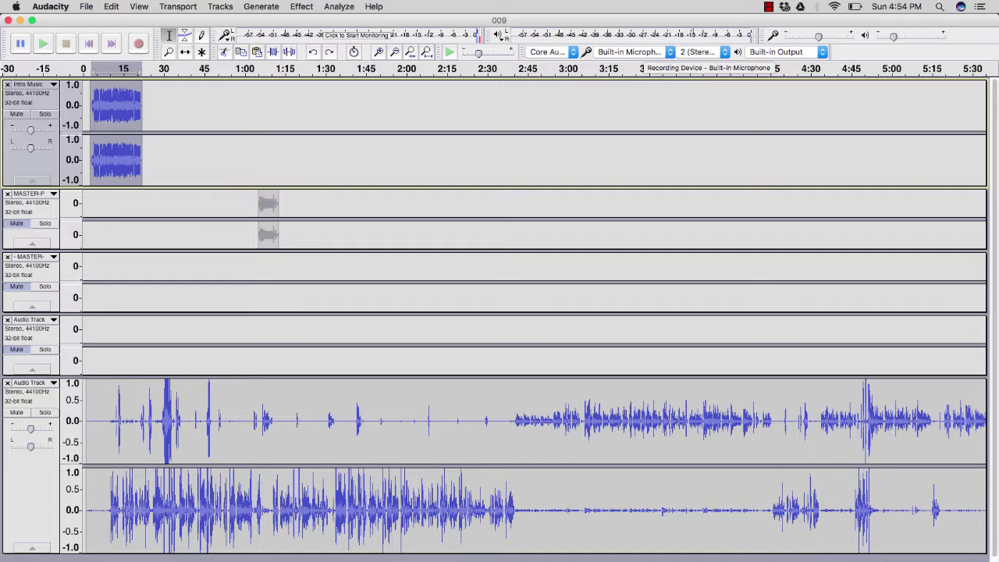
Check which recording devices are available without changing the current microphone
{"action": "left_click", "coordinate": [632, 51]}
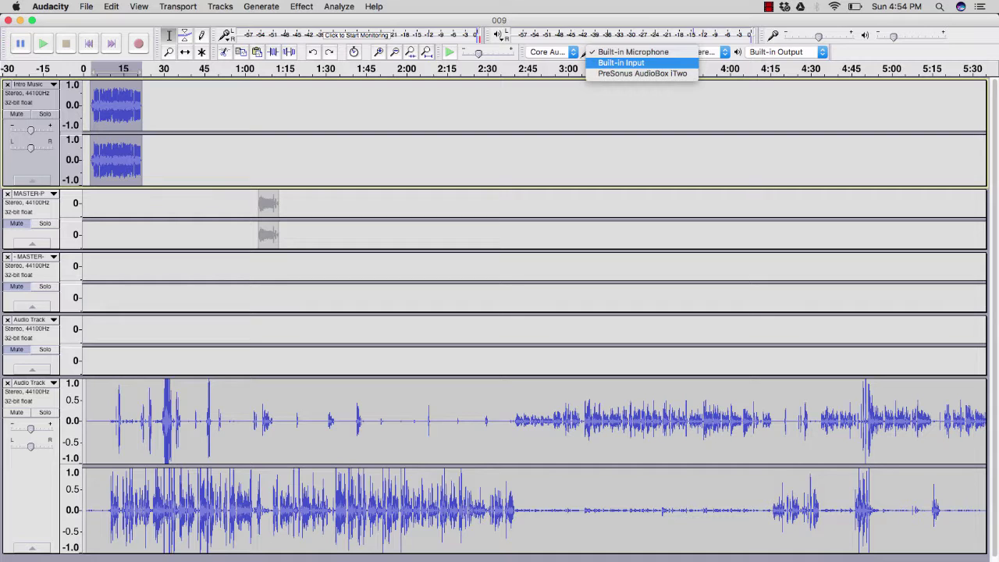
{"action": "key", "text": "Escape"}
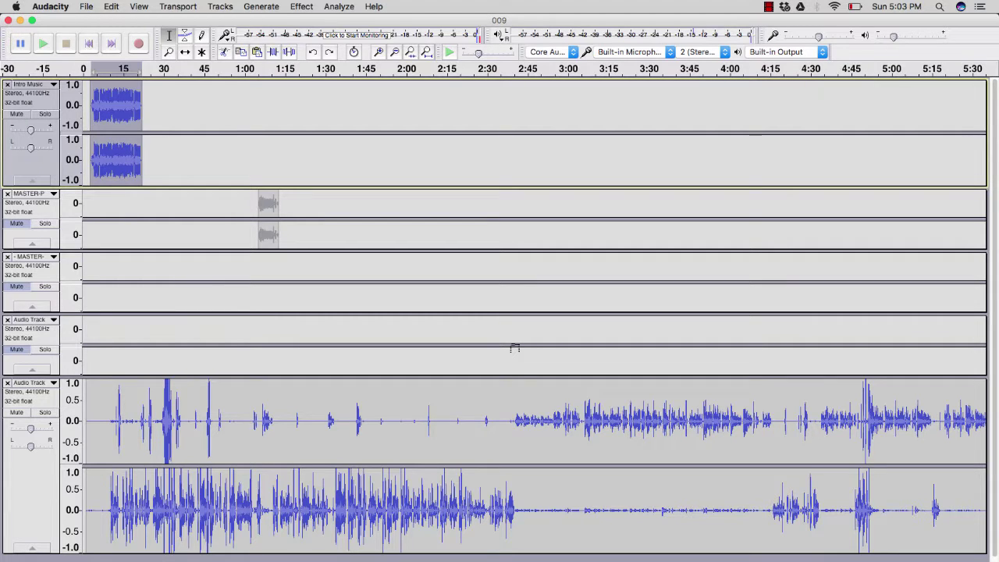
Apply a Hard Limit limiter to the entire combined voice track, limiting to -4.00 dB with 10.00 ms hold and no make-up gain
{"action": "double_click", "coordinate": [215, 420]}
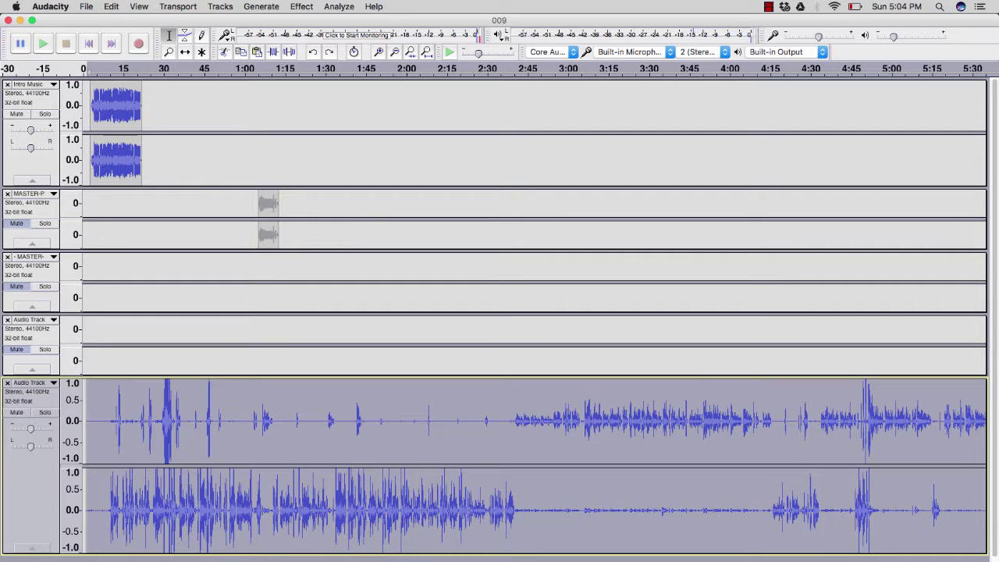
{"action": "left_click", "coordinate": [301, 6]}
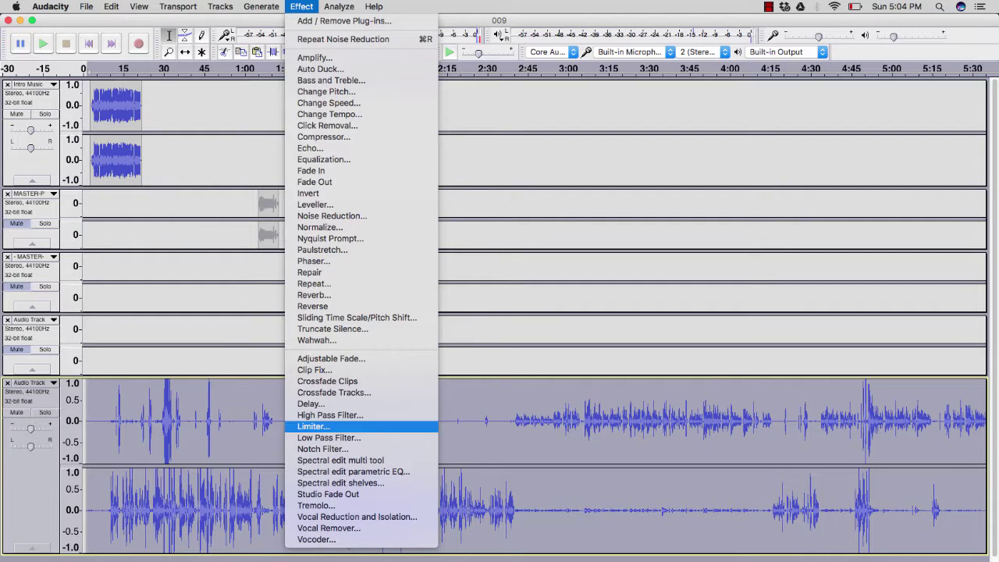
{"action": "left_click", "coordinate": [312, 426]}
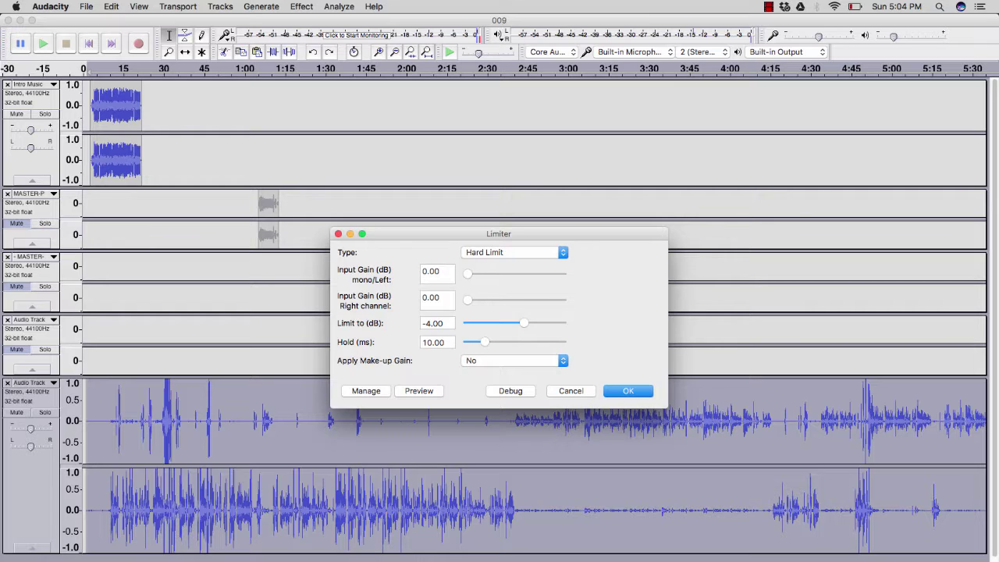
{"action": "left_click", "coordinate": [514, 252]}
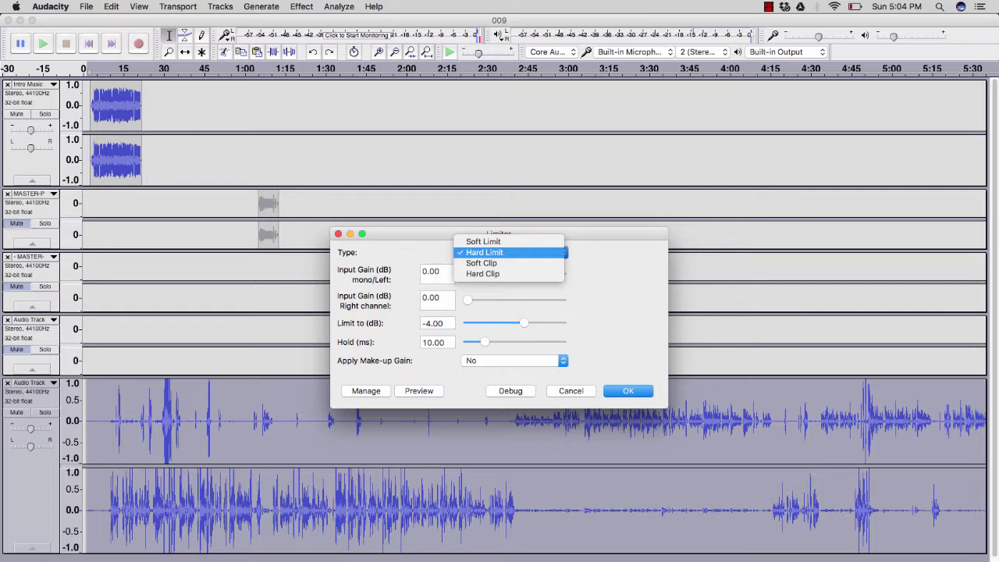
{"action": "key", "text": "Return"}
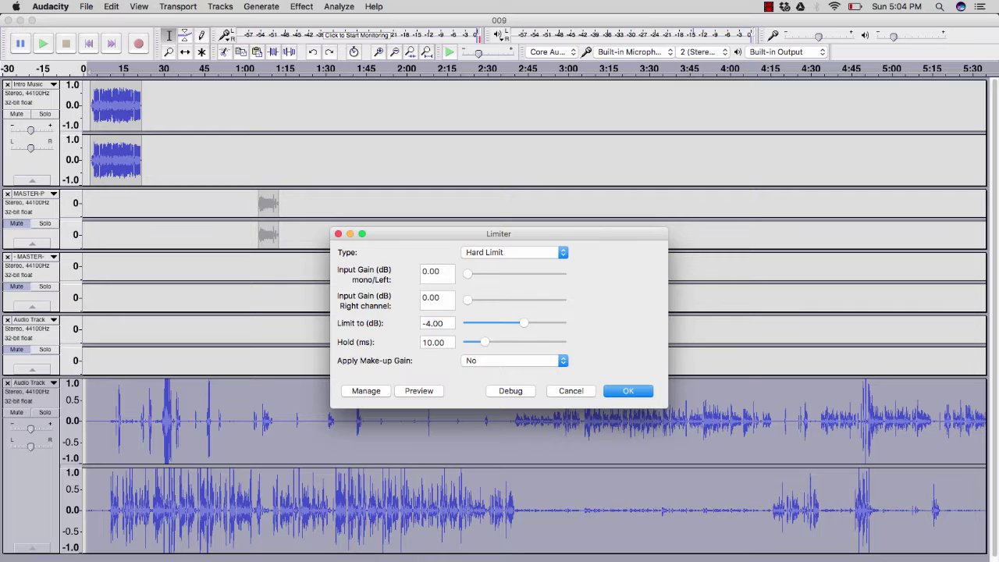
{"action": "key", "text": "Return"}
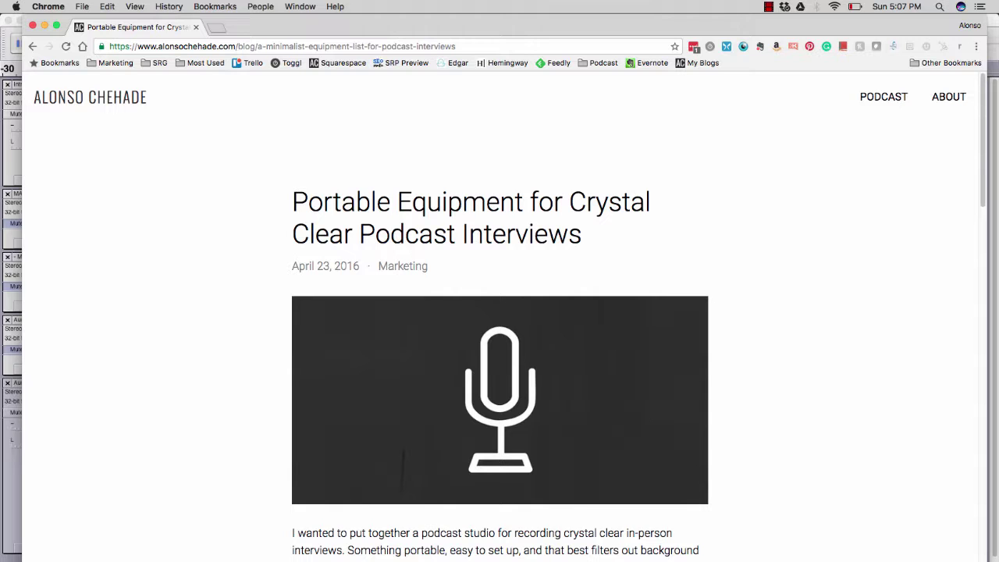
In Chrome, read the portable podcast equipment article from its introduction through the Audio-Technica BPHS1 headset section
{"action": "scroll", "coordinate": [500, 318], "scroll_direction": "down", "scroll_amount": 1}
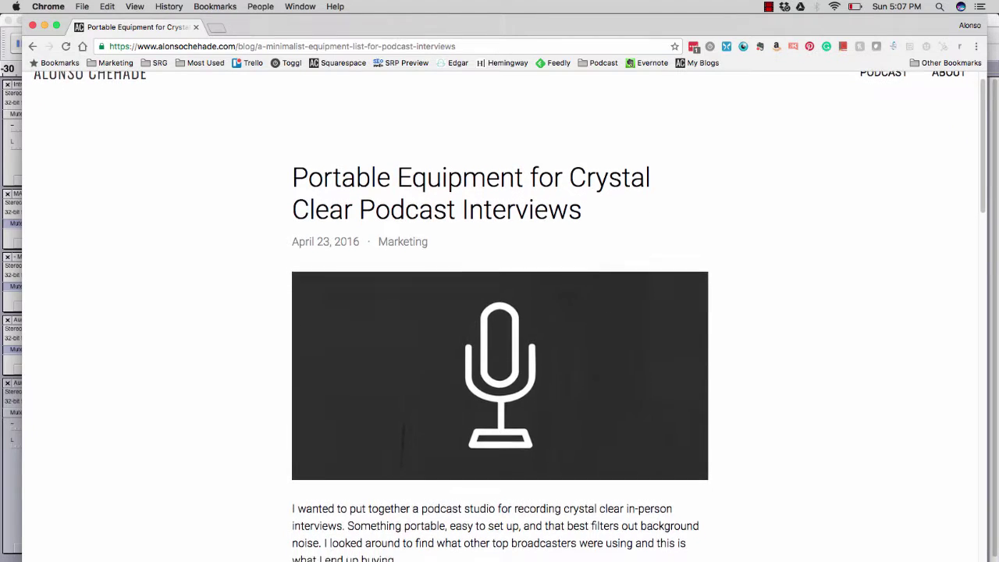
{"action": "scroll", "coordinate": [500, 318], "scroll_direction": "down", "scroll_amount": 1}
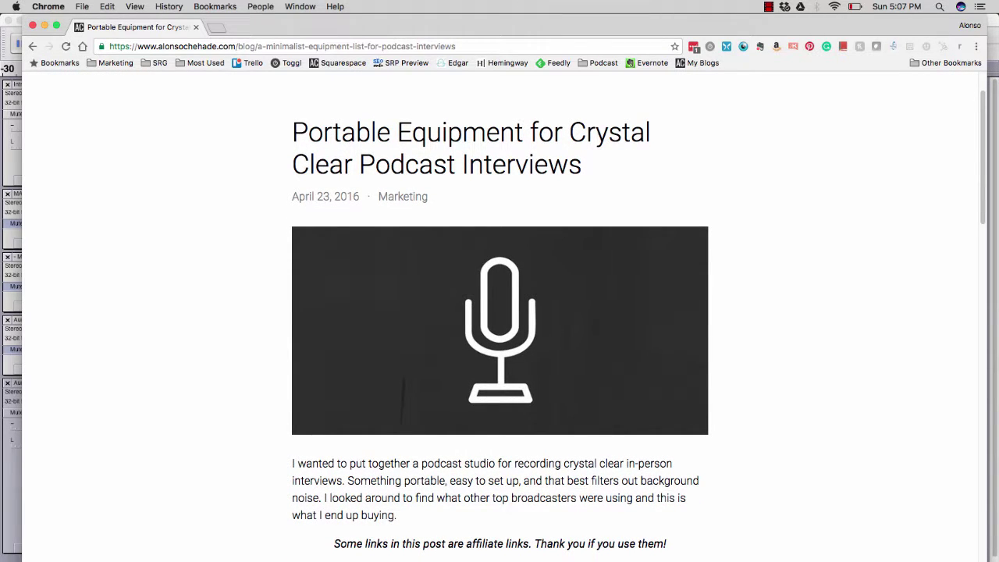
{"action": "scroll", "coordinate": [499, 319], "scroll_direction": "down", "scroll_amount": 1}
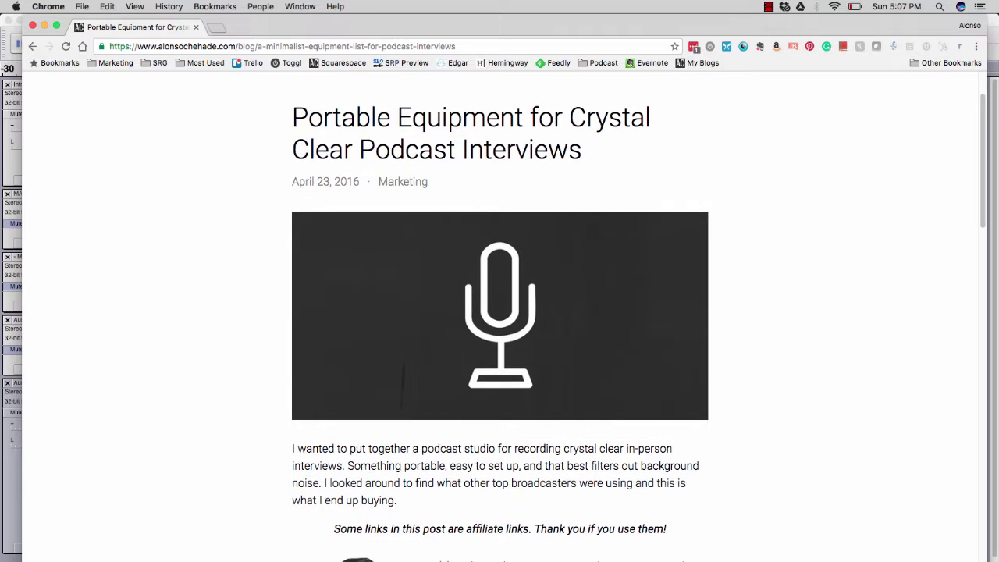
{"action": "scroll", "coordinate": [499, 319], "scroll_direction": "down", "scroll_amount": 2}
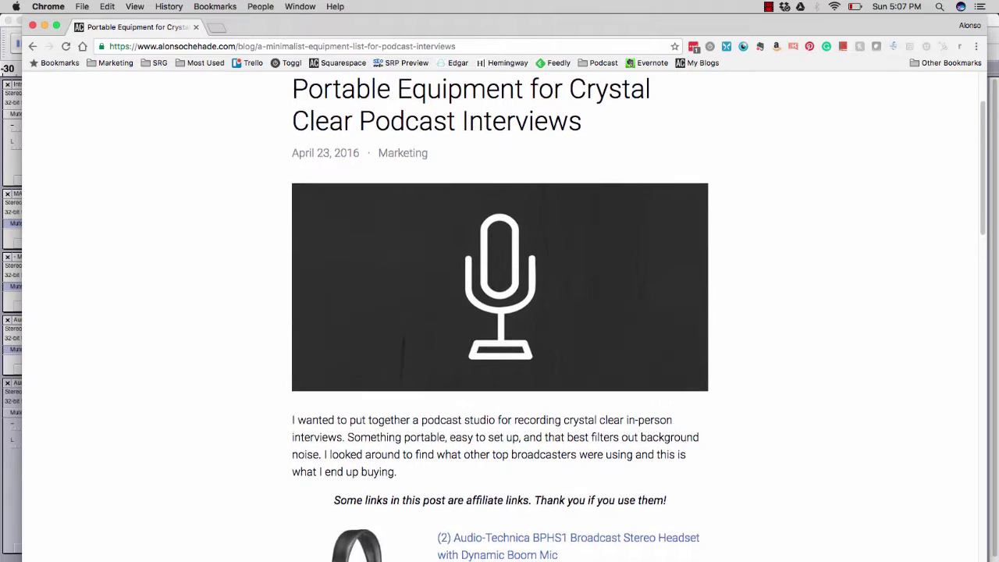
{"action": "scroll", "coordinate": [499, 318], "scroll_direction": "down", "scroll_amount": 3}
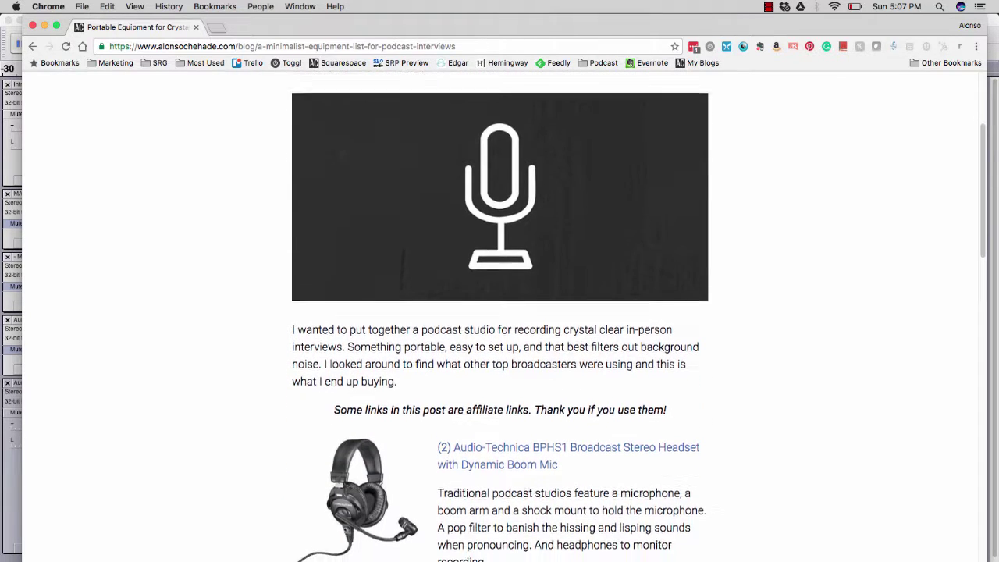
{"action": "scroll", "coordinate": [499, 319], "scroll_direction": "down", "scroll_amount": 1}
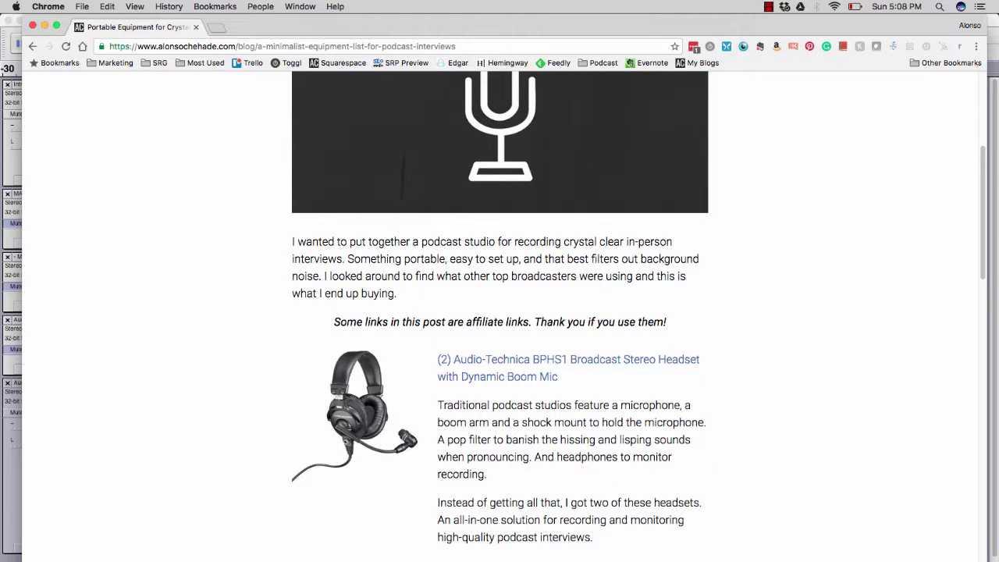
{"action": "scroll", "coordinate": [500, 318], "scroll_direction": "down", "scroll_amount": 5}
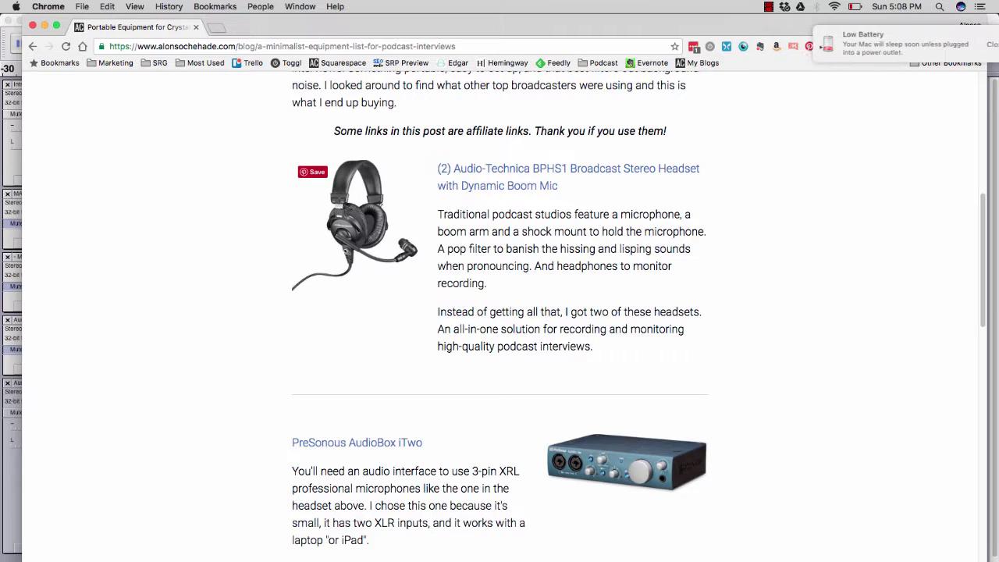
Review the article's sections on the PreSonus AudioBox iTwo, the 1/4 headphone splitter adapter and Audacity, then return to the audio interface
{"action": "scroll", "coordinate": [500, 312], "scroll_direction": "down", "scroll_amount": 1}
{"action": "scroll", "coordinate": [499, 312], "scroll_direction": "down", "scroll_amount": 5}
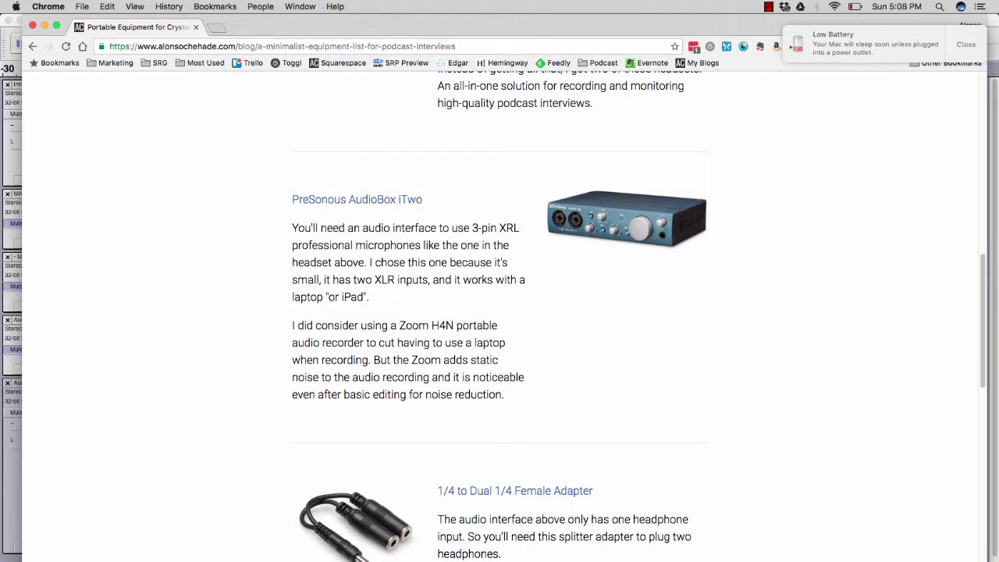
{"action": "mouse_move", "coordinate": [626, 218]}
{"action": "scroll", "coordinate": [499, 312], "scroll_direction": "down", "scroll_amount": 3}
{"action": "scroll", "coordinate": [499, 312], "scroll_direction": "down", "scroll_amount": 3}
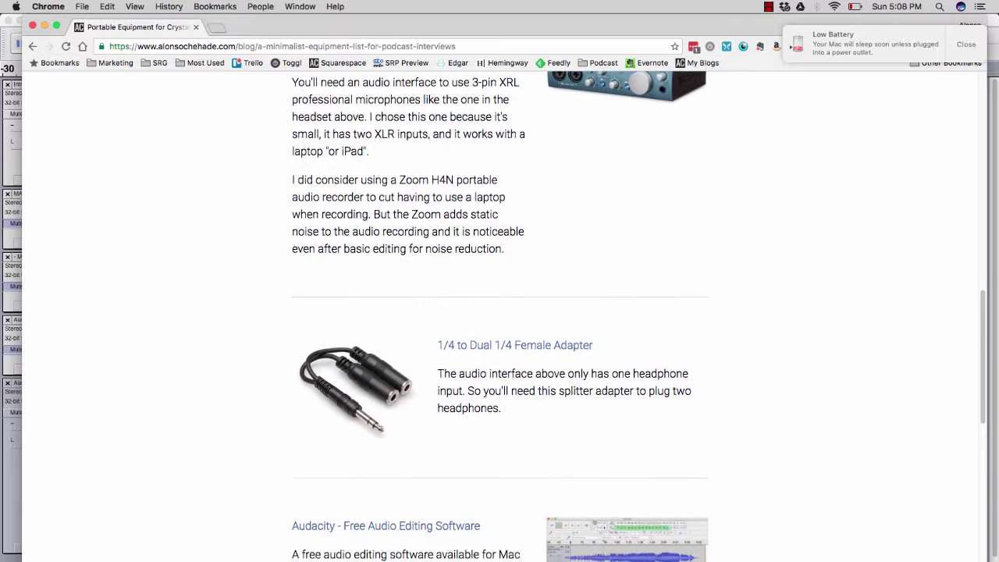
{"action": "scroll", "coordinate": [499, 312], "scroll_direction": "down", "scroll_amount": 2}
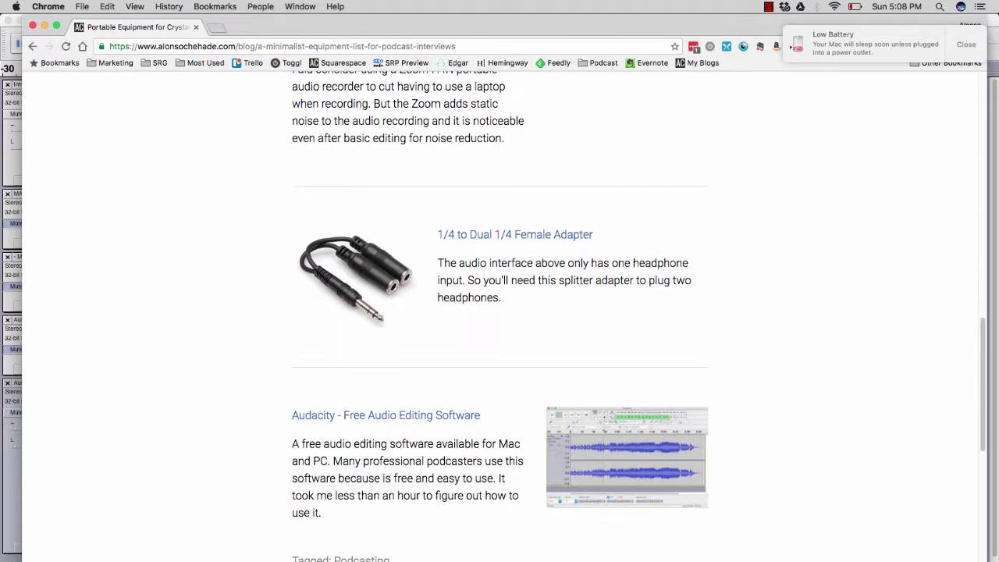
{"action": "scroll", "coordinate": [500, 312], "scroll_direction": "down", "scroll_amount": 5}
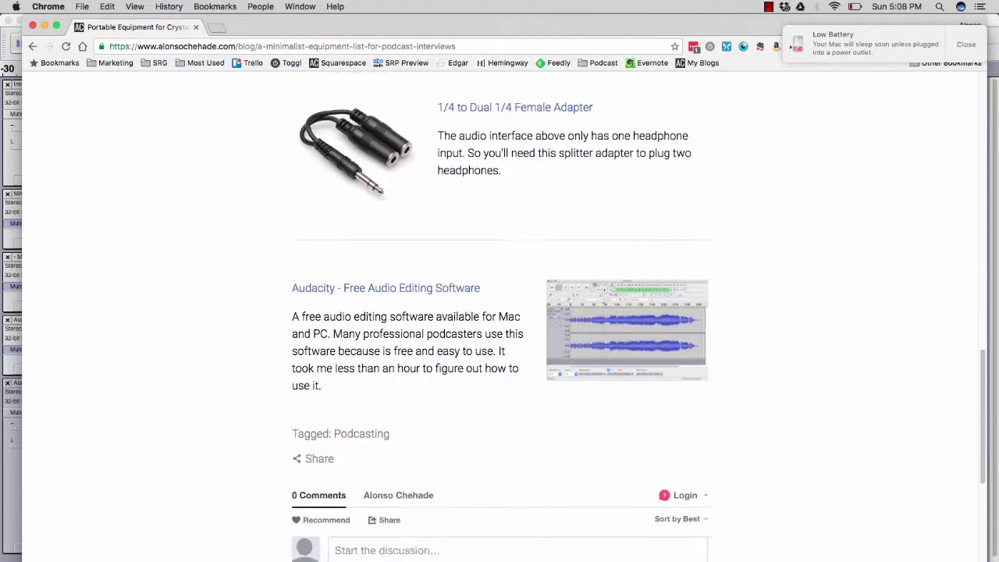
{"action": "scroll", "coordinate": [499, 312], "scroll_direction": "up", "scroll_amount": 10}
{"action": "scroll", "coordinate": [499, 312], "scroll_direction": "up", "scroll_amount": 1}
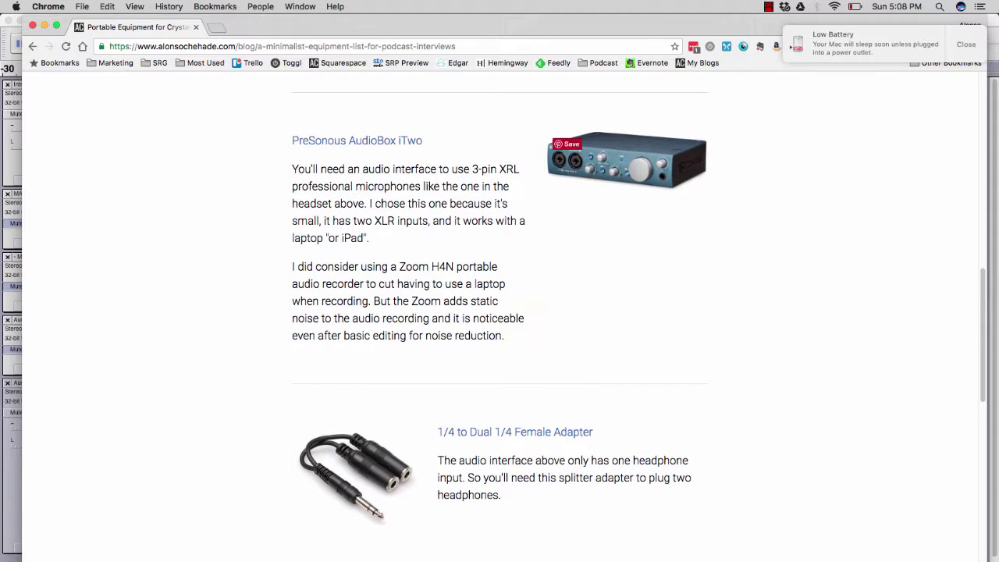
{"action": "scroll", "coordinate": [500, 315], "scroll_direction": "up", "scroll_amount": 1}
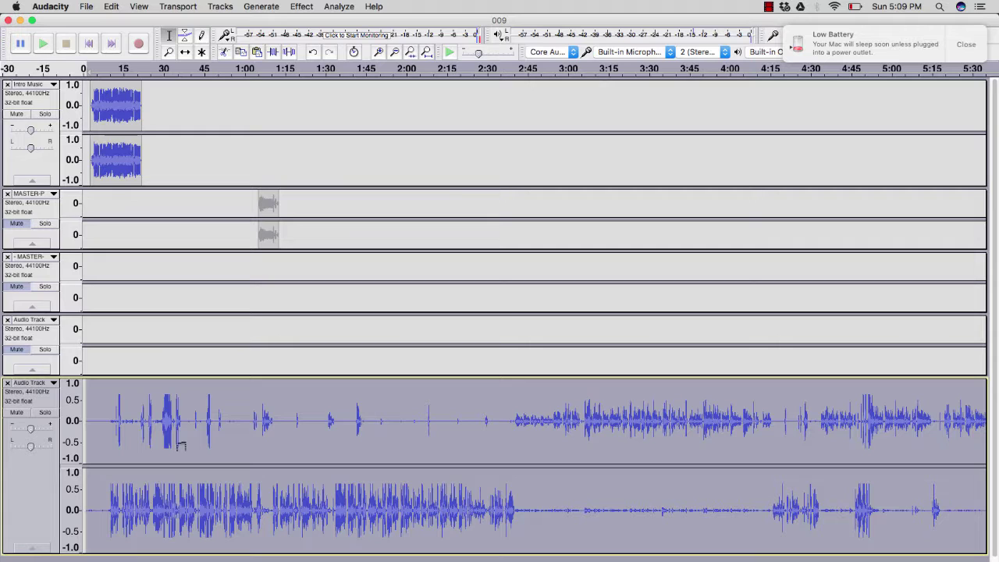
In Audacity, split the combined stereo voice track into two mono tracks and place the cursor at about 0:16 in the first one
{"action": "key", "text": "shift+m"}
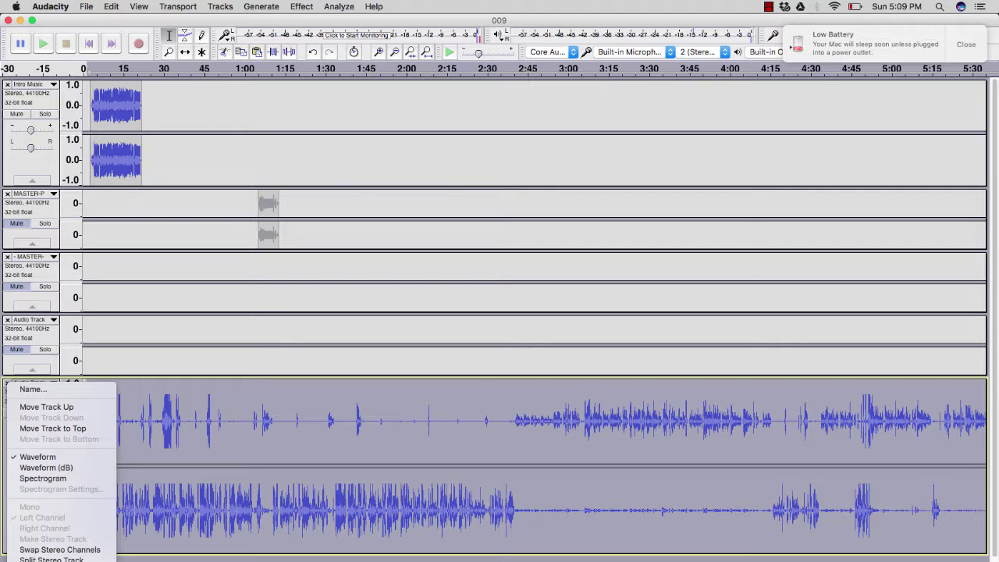
{"action": "left_click", "coordinate": [52, 558]}
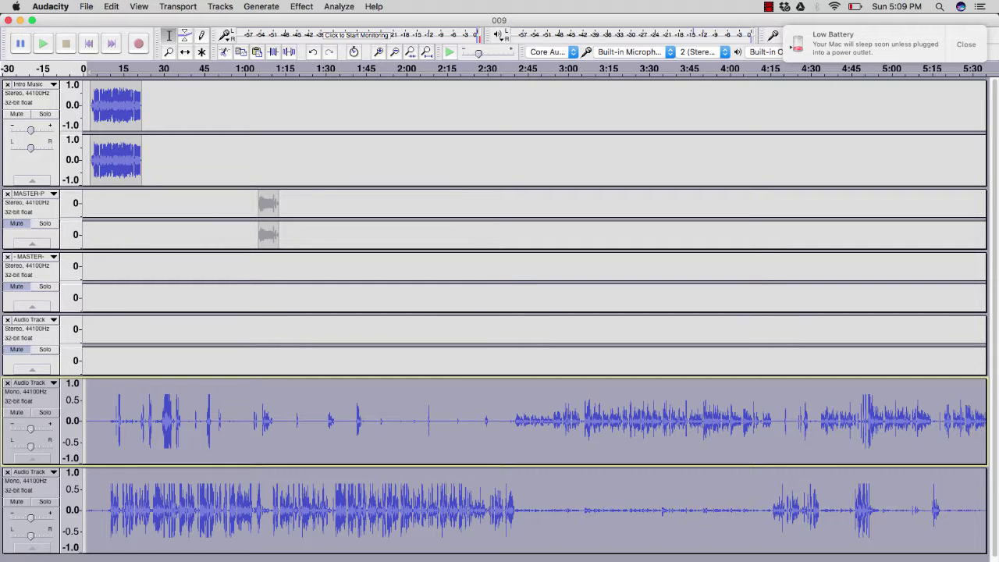
{"action": "left_click", "coordinate": [127, 421]}
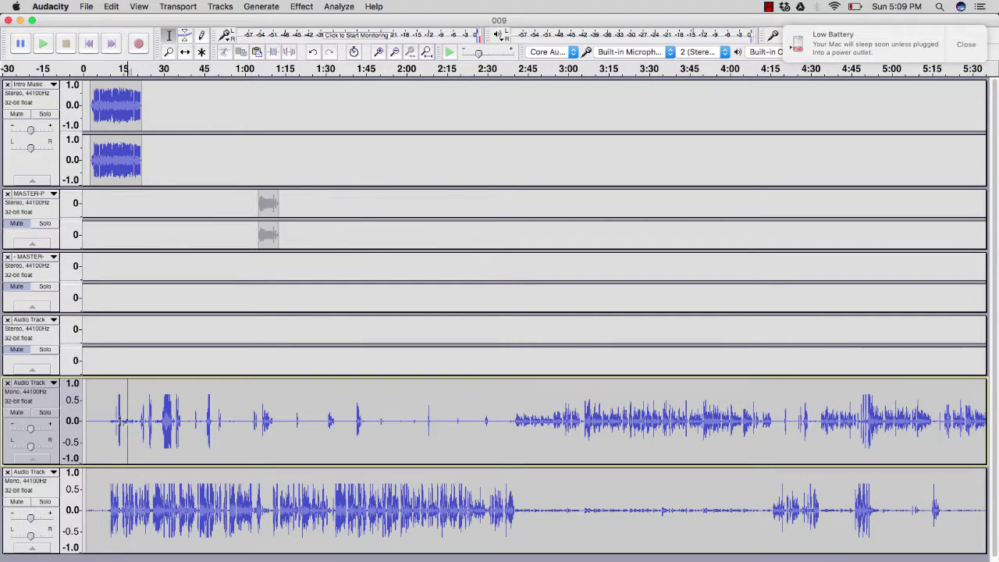